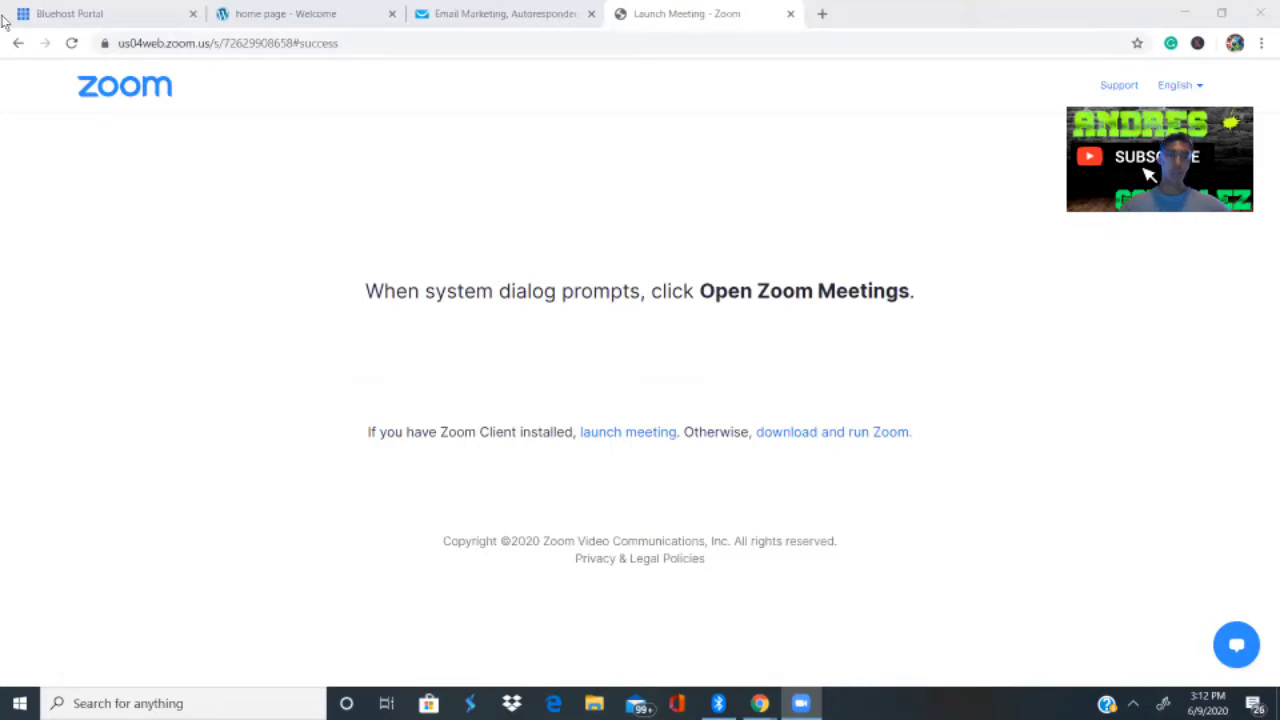
- Log in to the Welcome site's WordPress admin from My Sites in the Bluehost portal and open the list of all pages
left_click(278, 15)
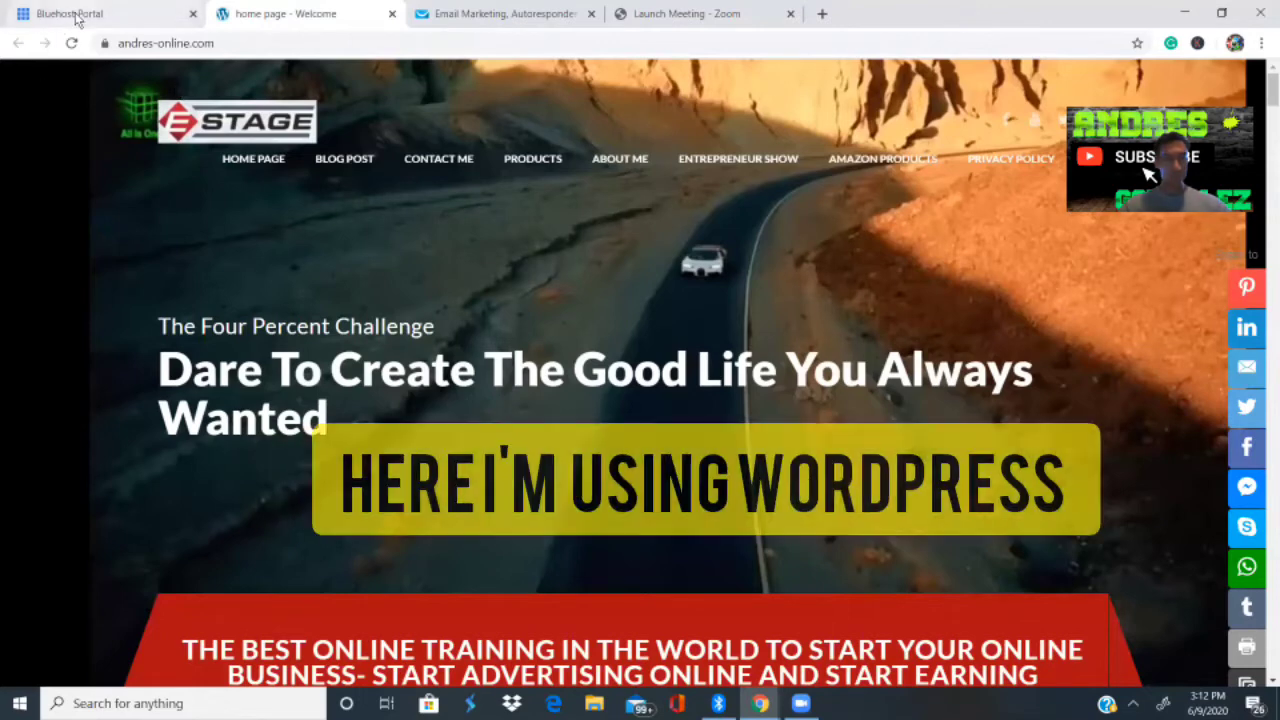
left_click(76, 22)
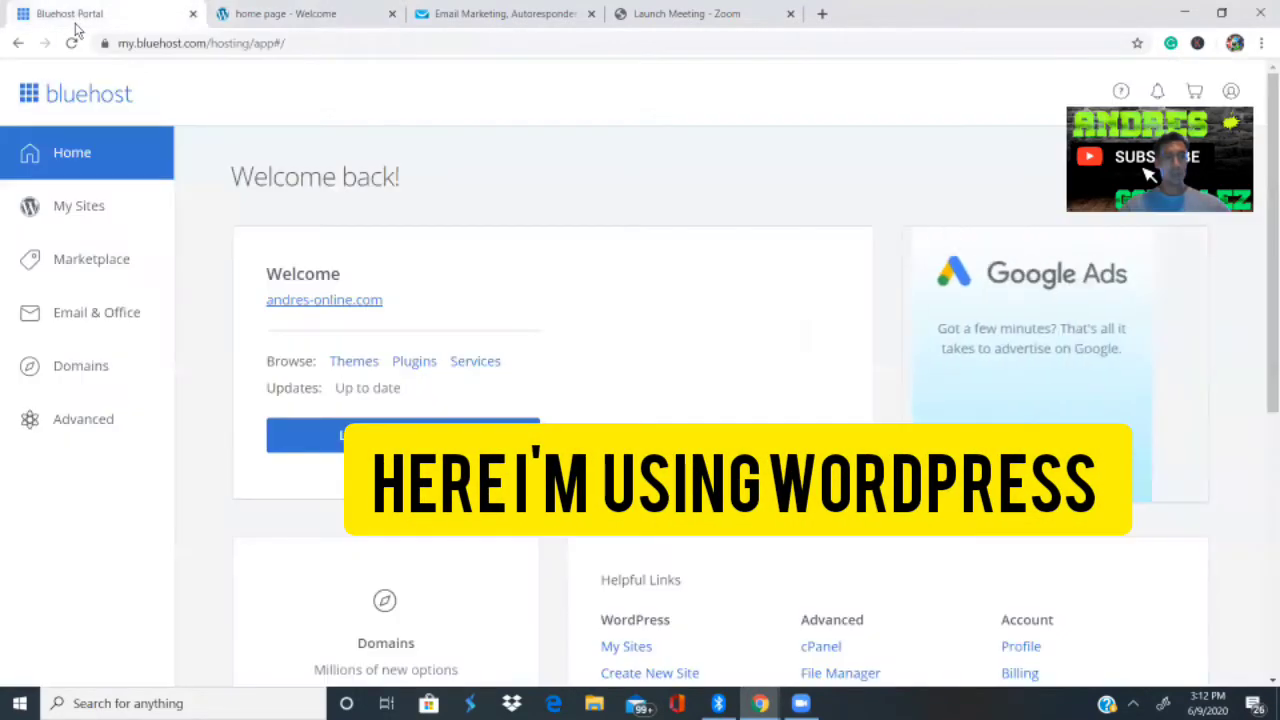
left_click(108, 207)
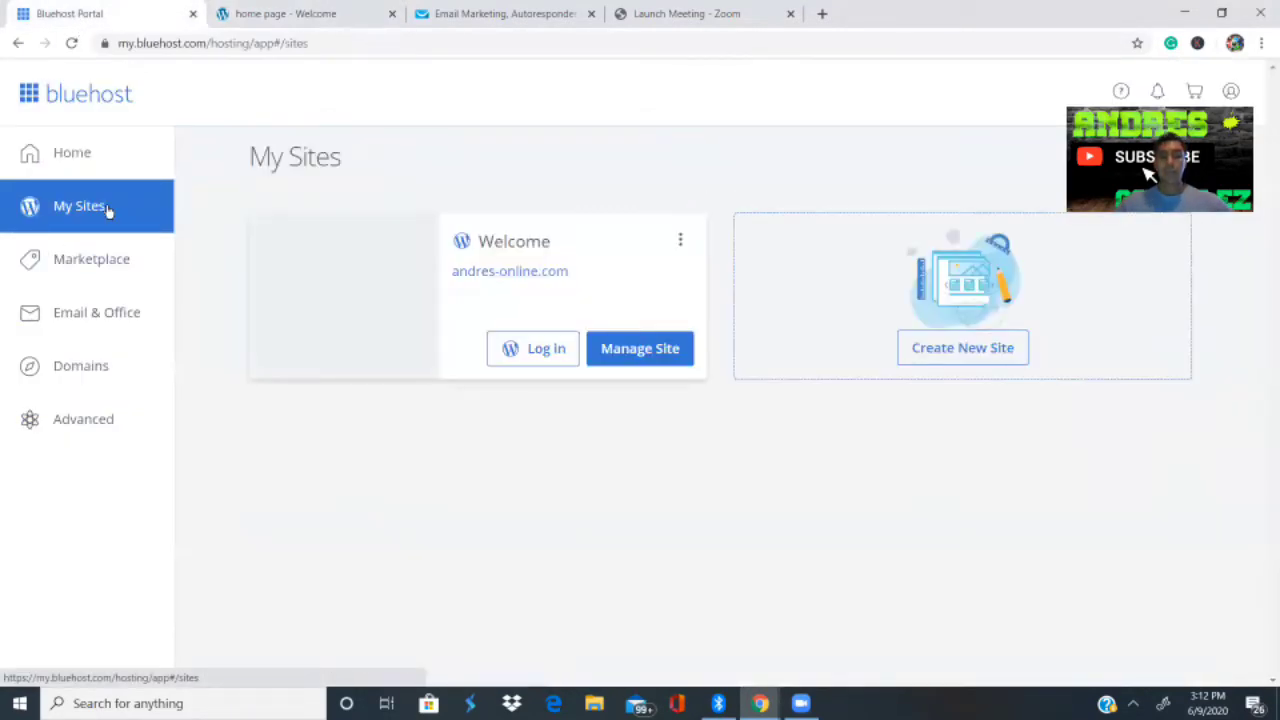
left_click(531, 347)
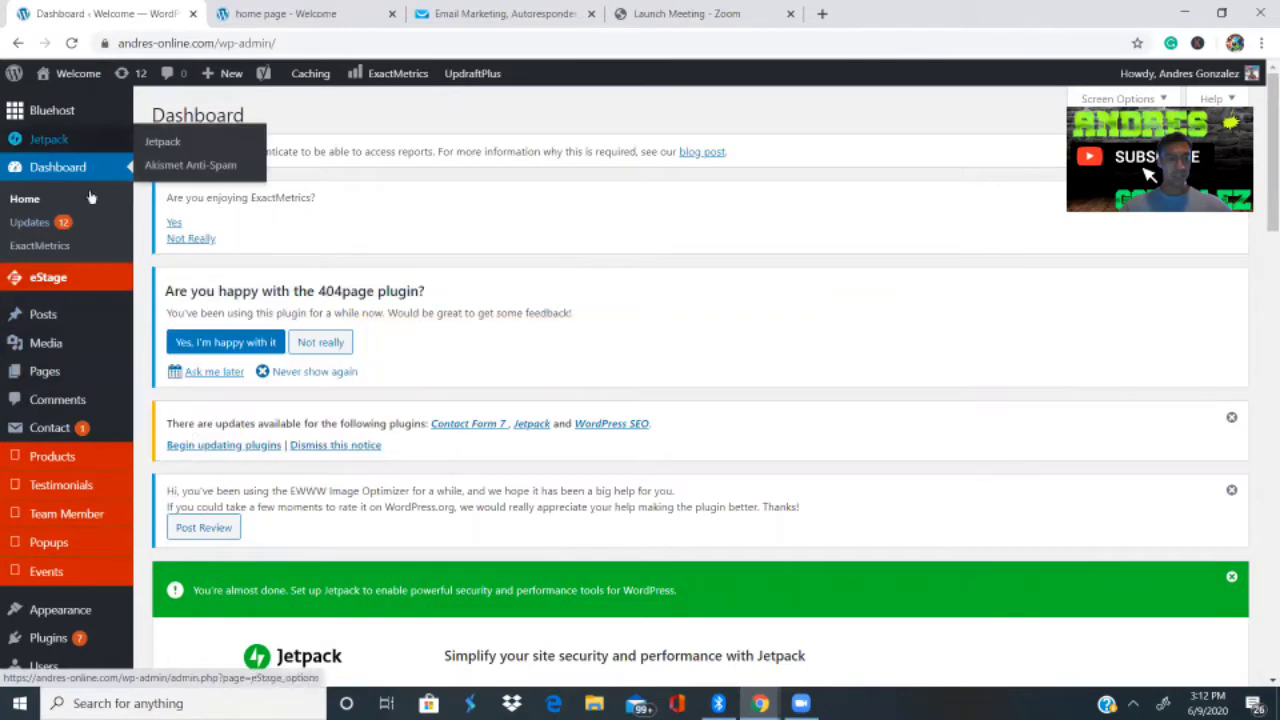
left_click(40, 378)
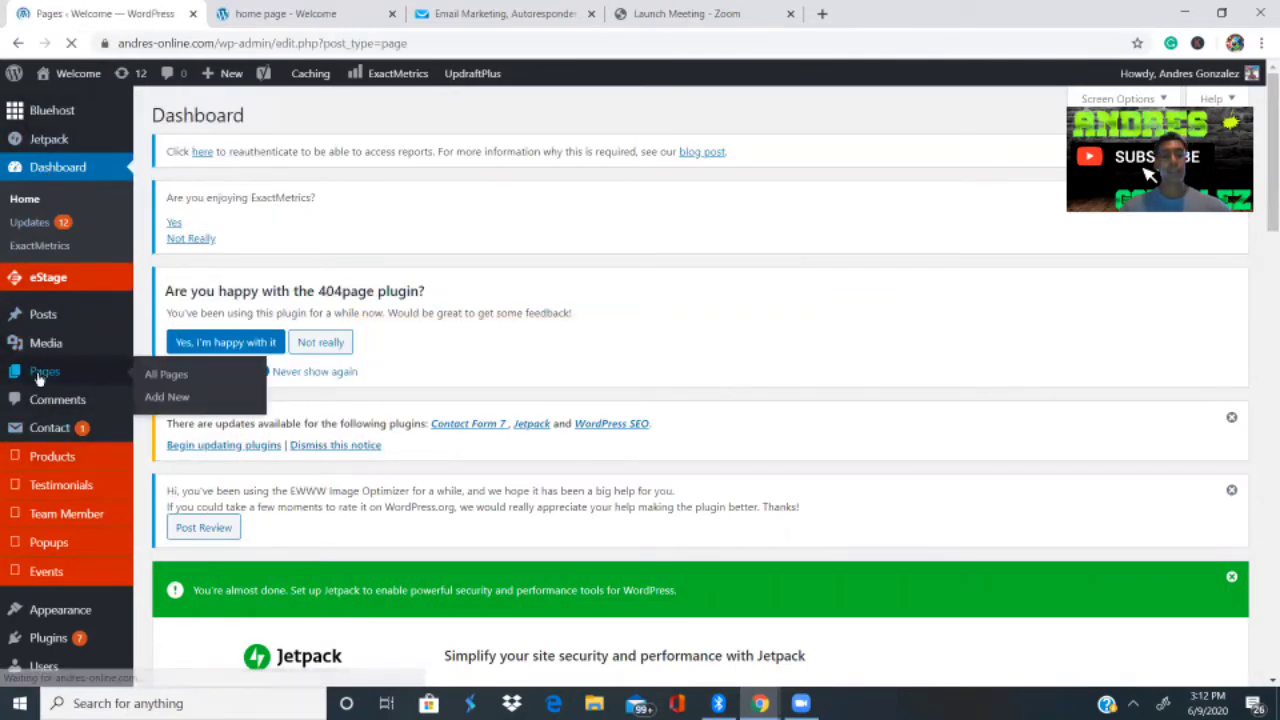
scroll(453, 375, "down", 2)
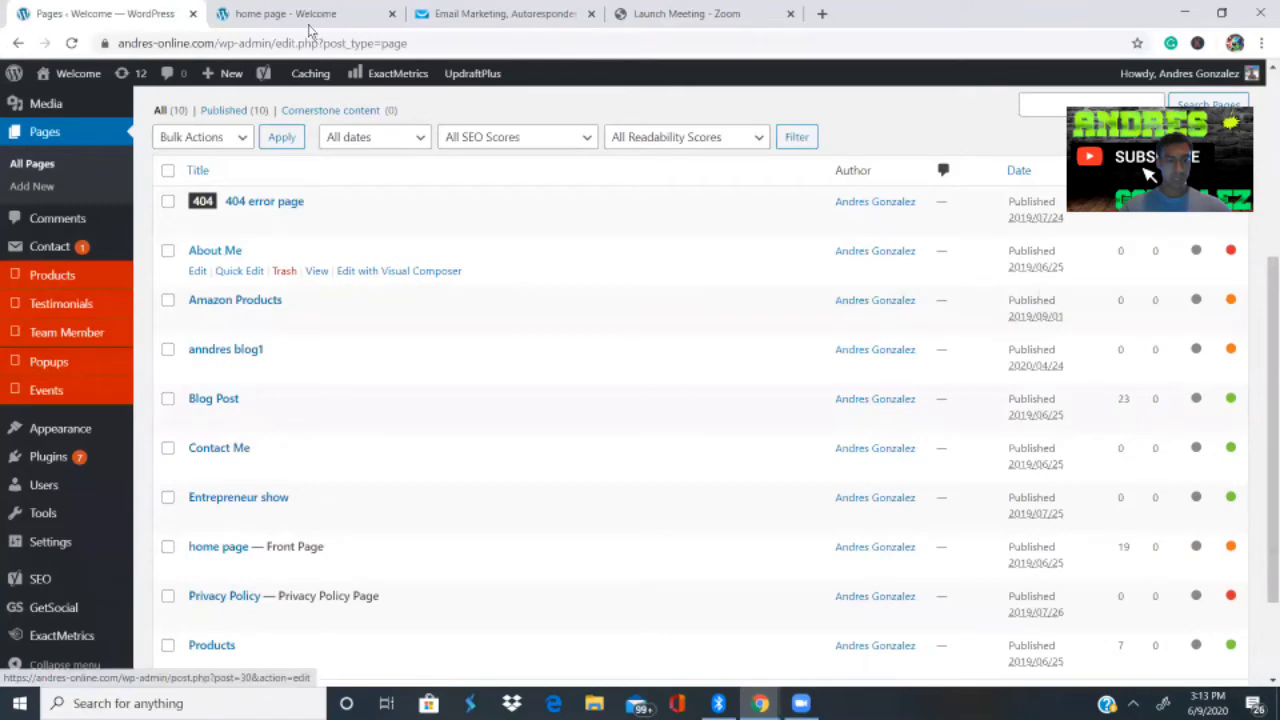
- View the About Me page on the live website and dismiss its GET FREE ACCESS HERE popup
left_click(272, 15)
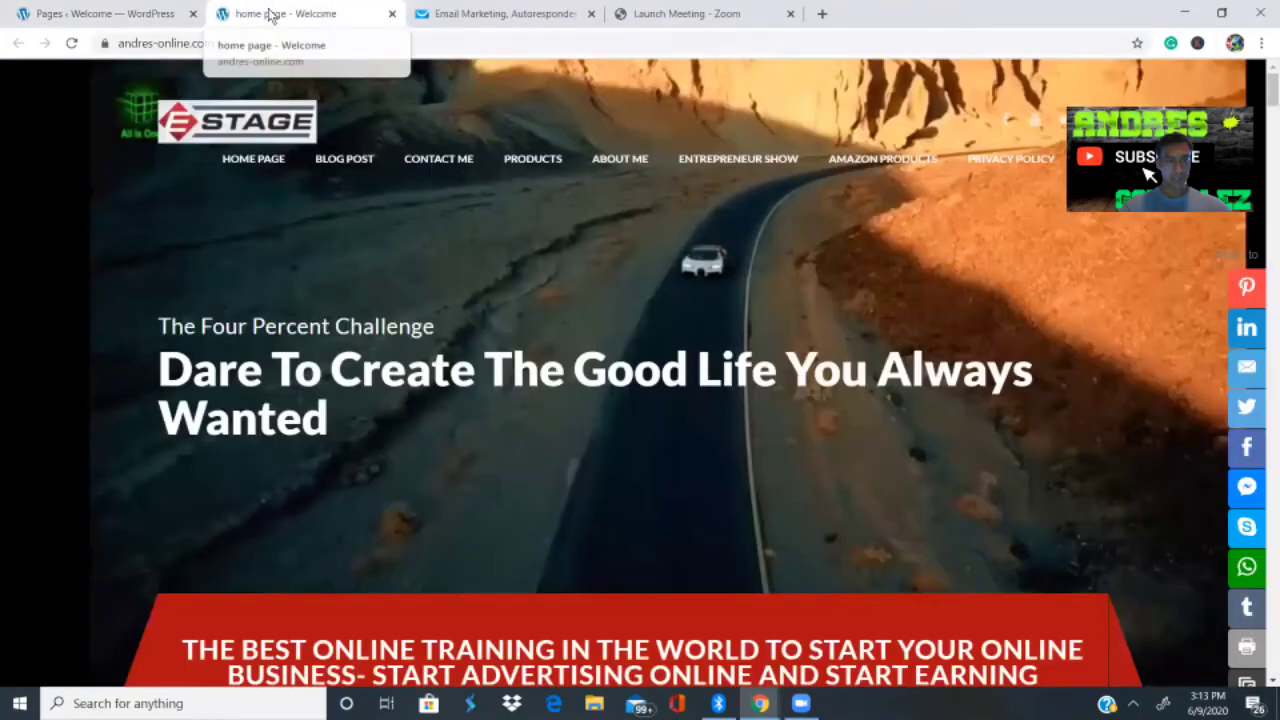
left_click(626, 158)
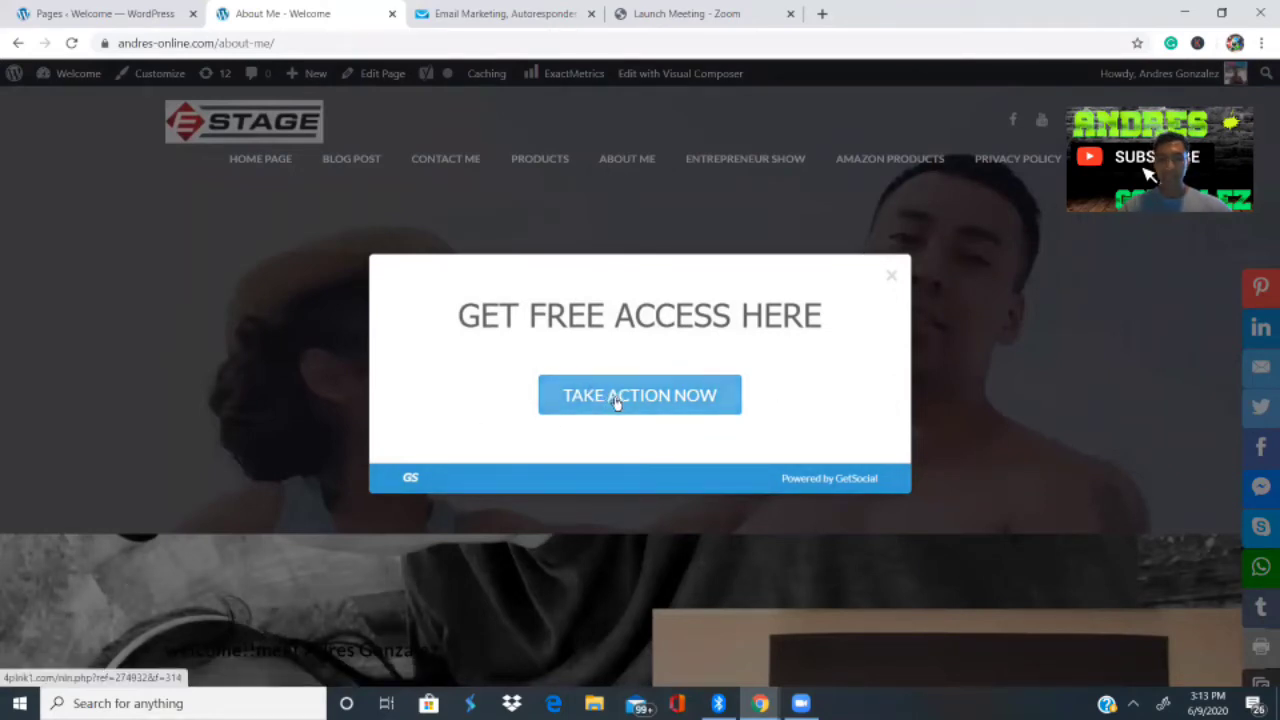
left_click(889, 277)
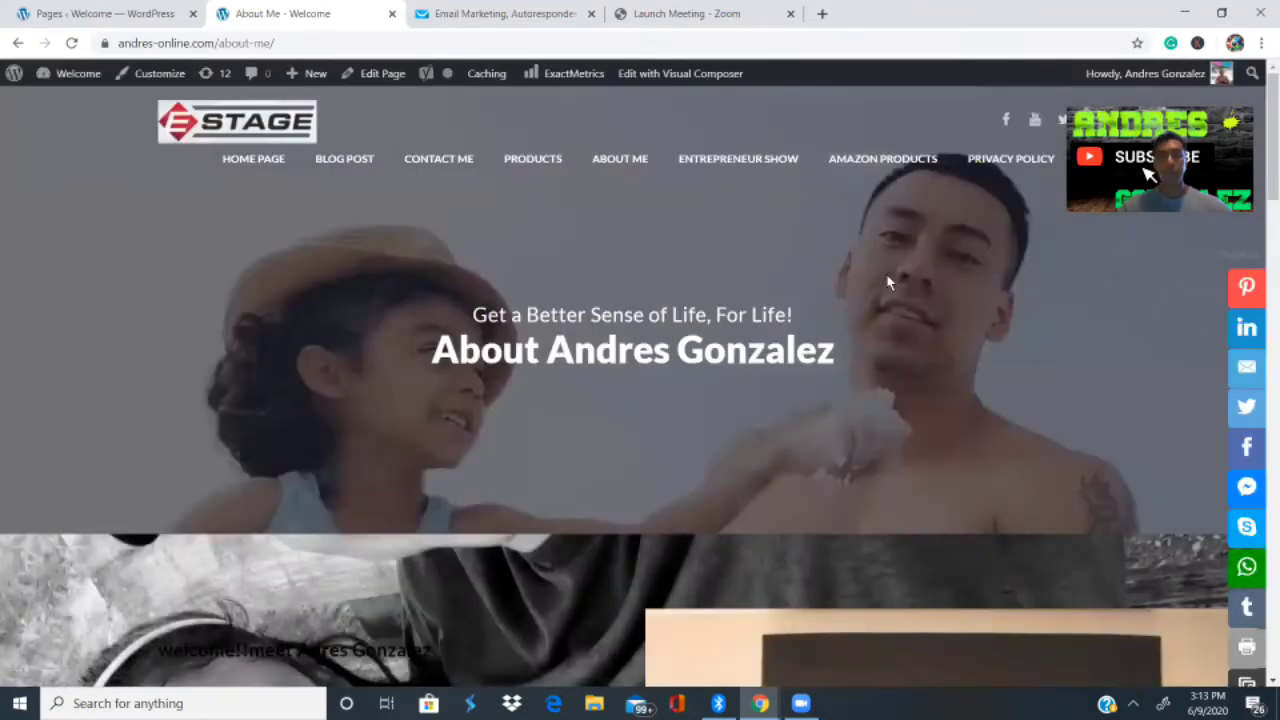
- Return to the WordPress pages list and open the home page, marked as Front Page, for editing
left_click(150, 13)
mouse_move(236, 316)
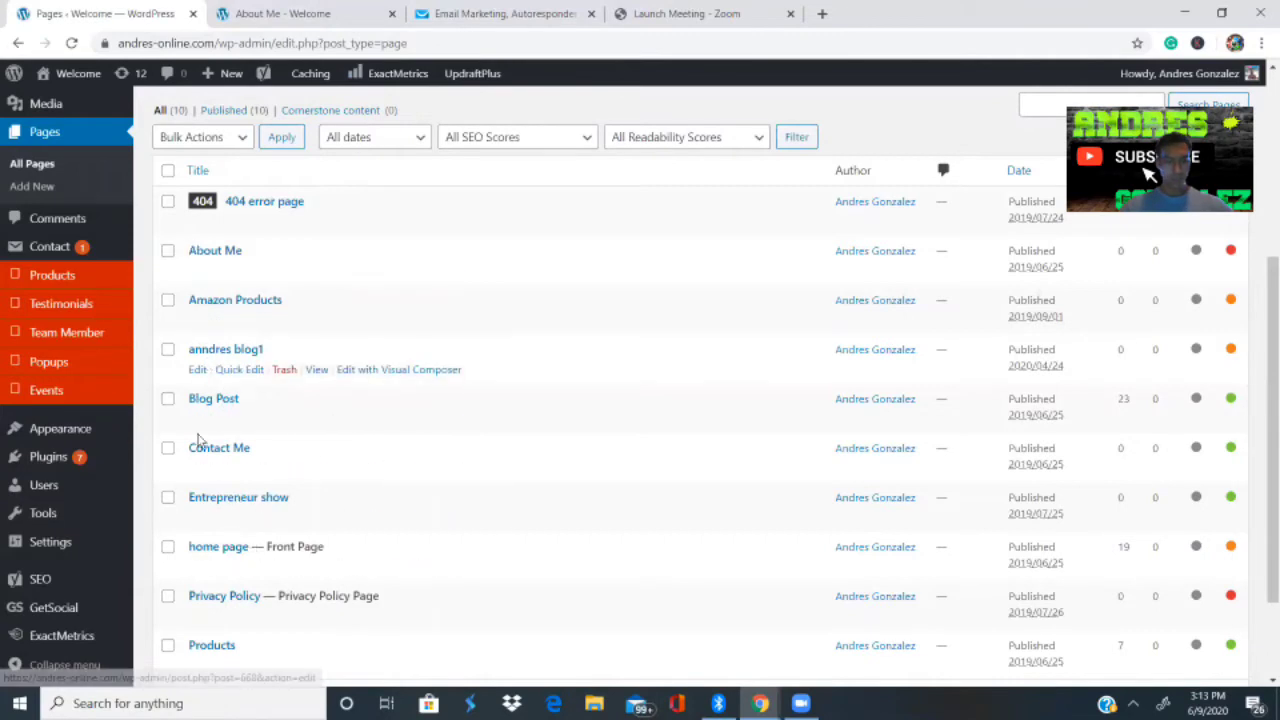
scroll(222, 541, "down", 1)
scroll(222, 541, "down", 1)
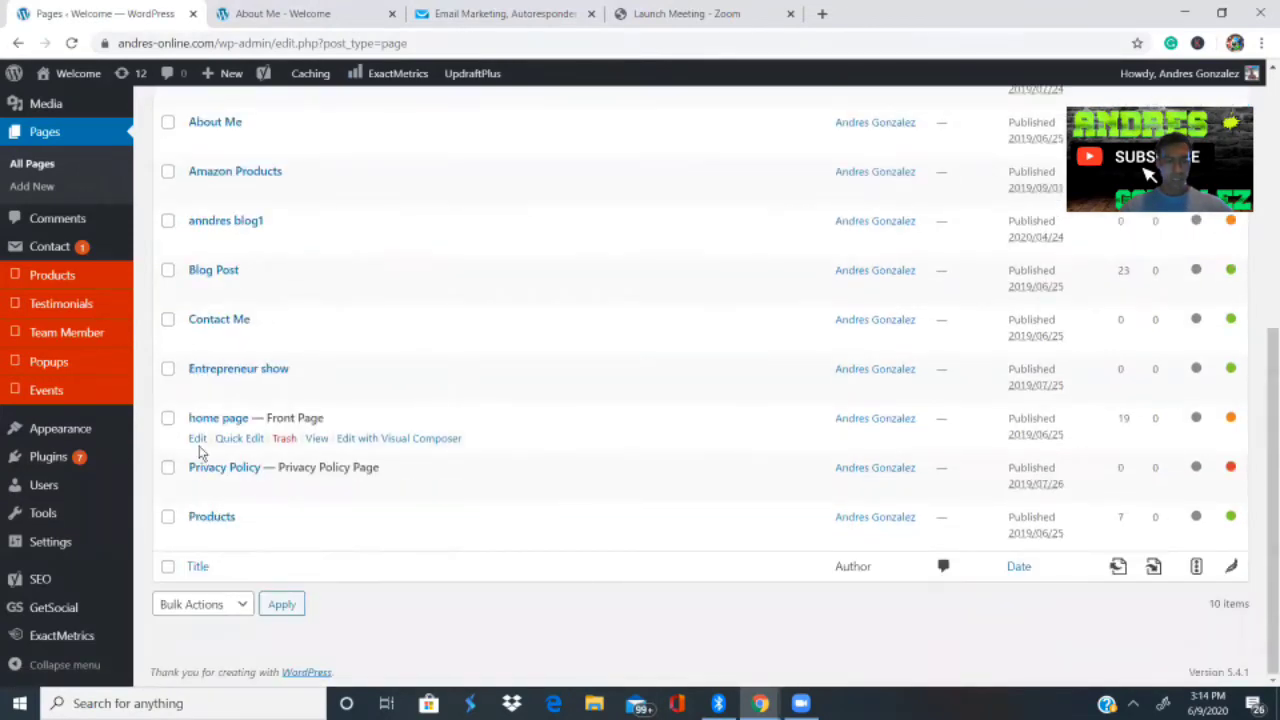
left_click(197, 438)
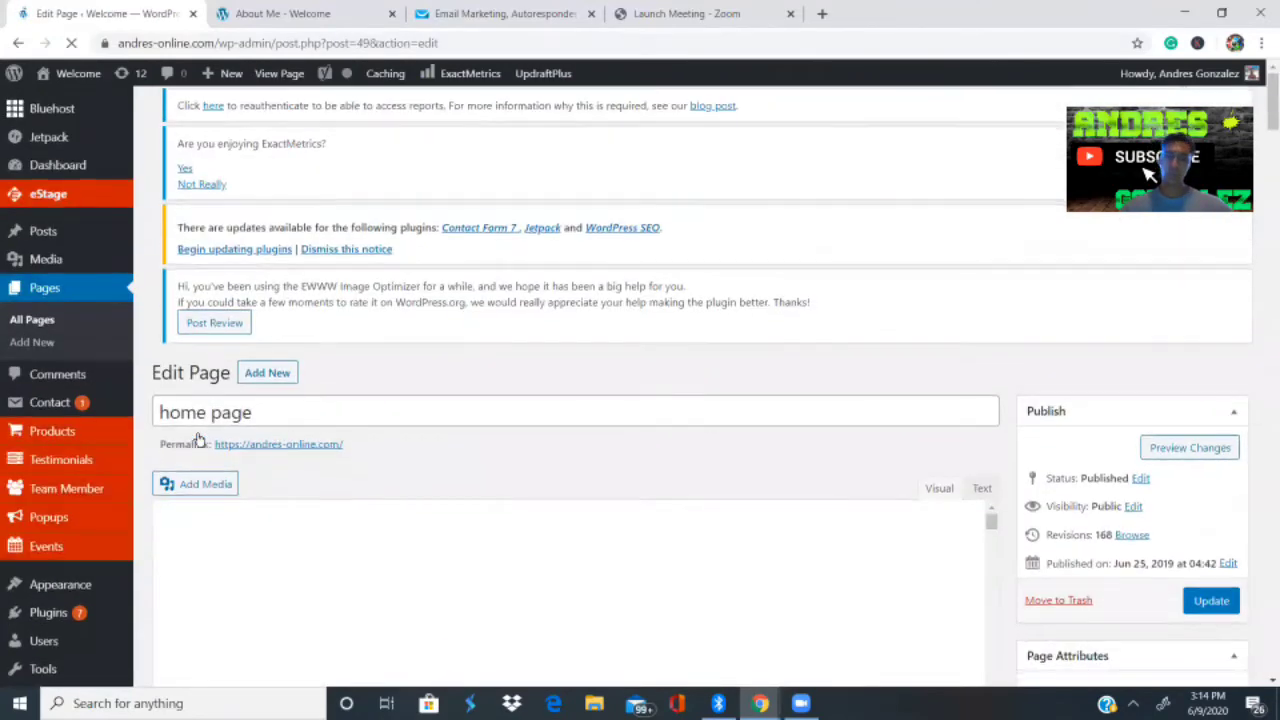
- Open the settings of the Modern Banner element in the home page's Visual Composer content and show its Newsletter options
scroll(199, 440, "down", 3)
scroll(199, 440, "up", 3)
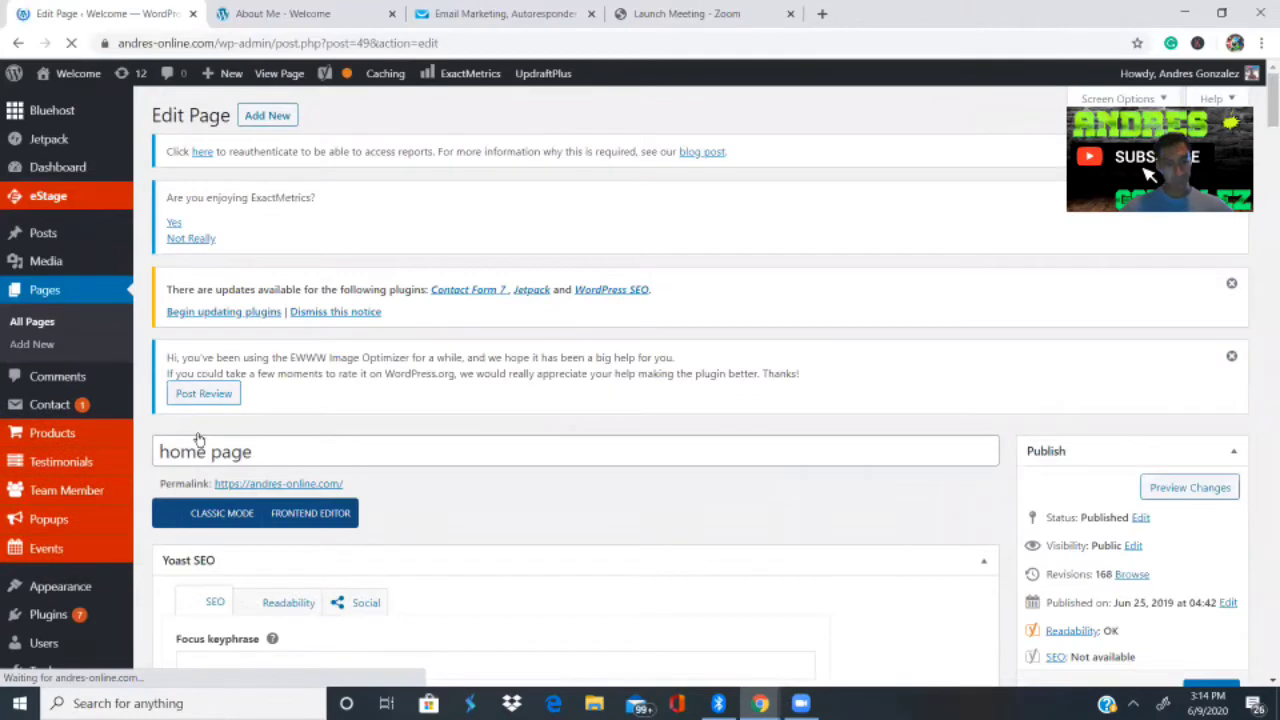
scroll(554, 537, "down", 1)
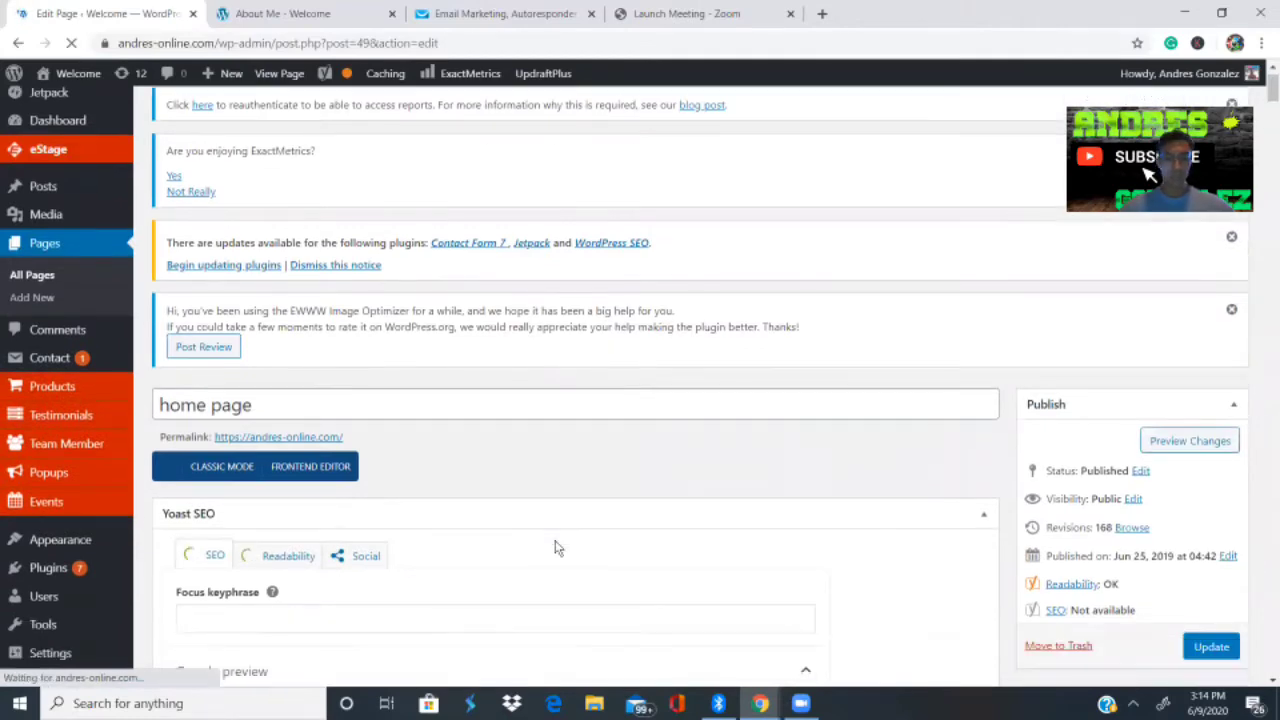
scroll(557, 546, "down", 5)
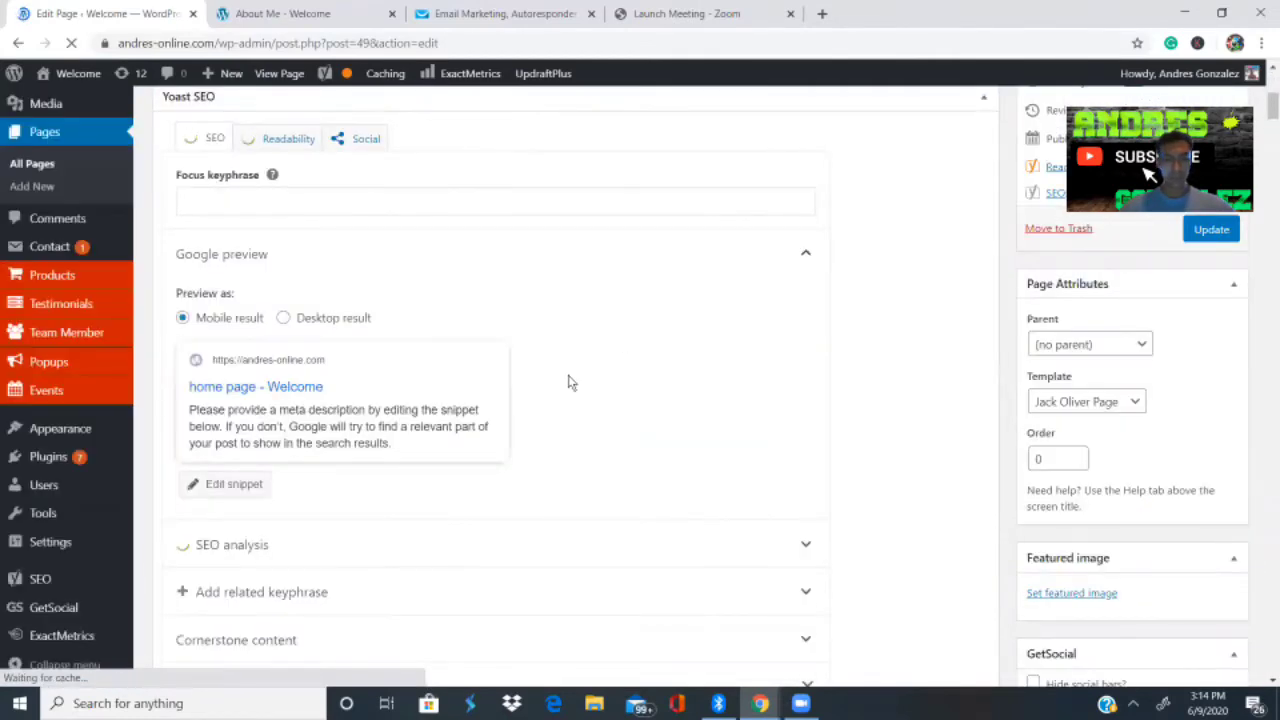
scroll(568, 383, "up", 5)
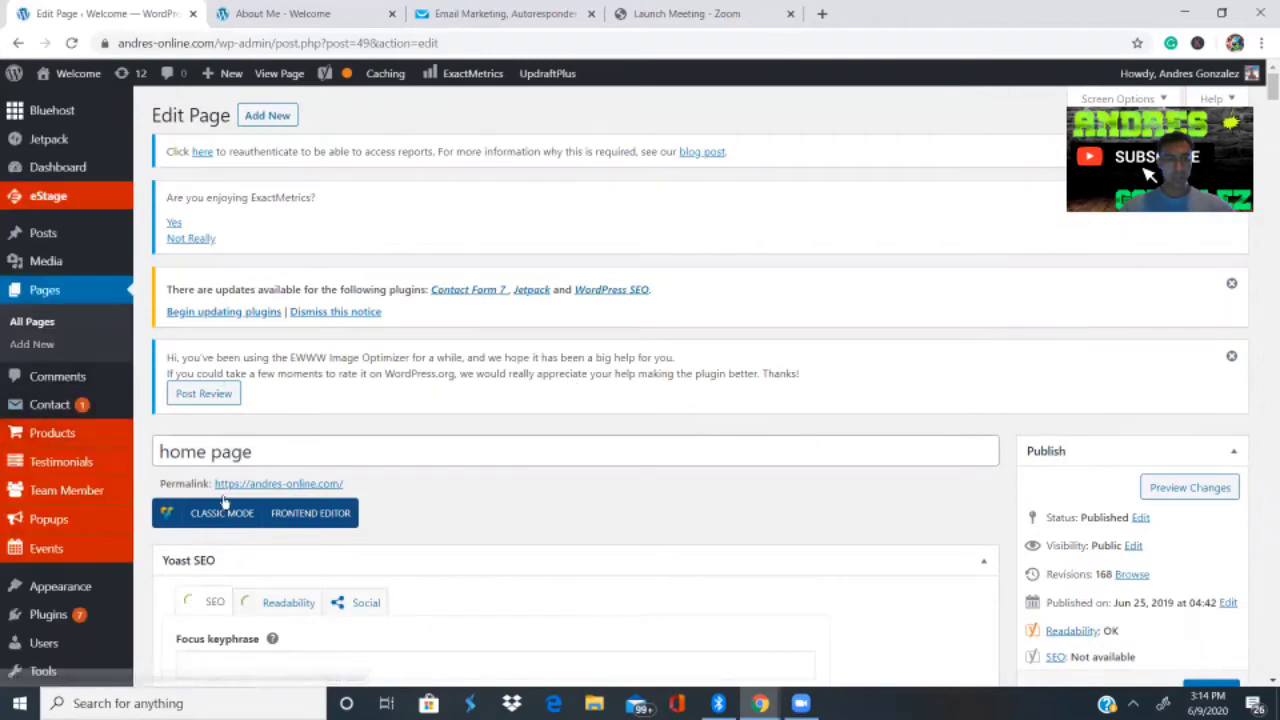
scroll(407, 522, "down", 6)
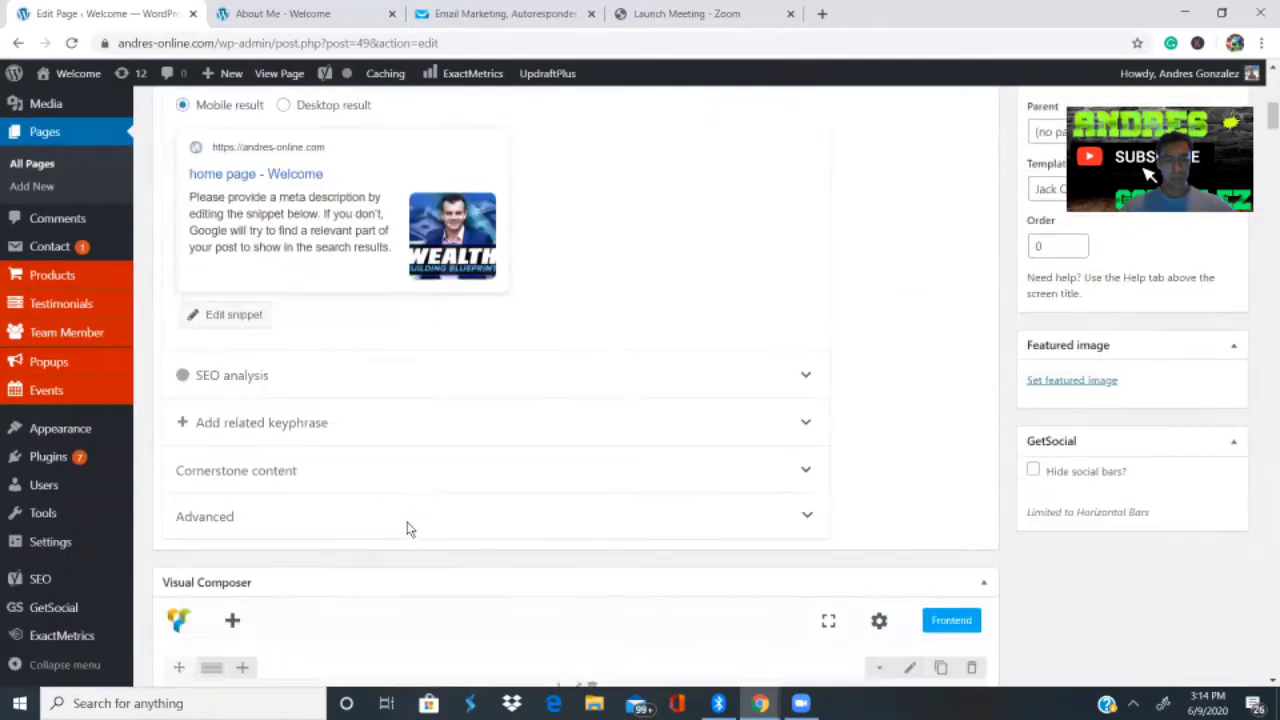
scroll(407, 528, "up", 1)
scroll(407, 528, "down", 2)
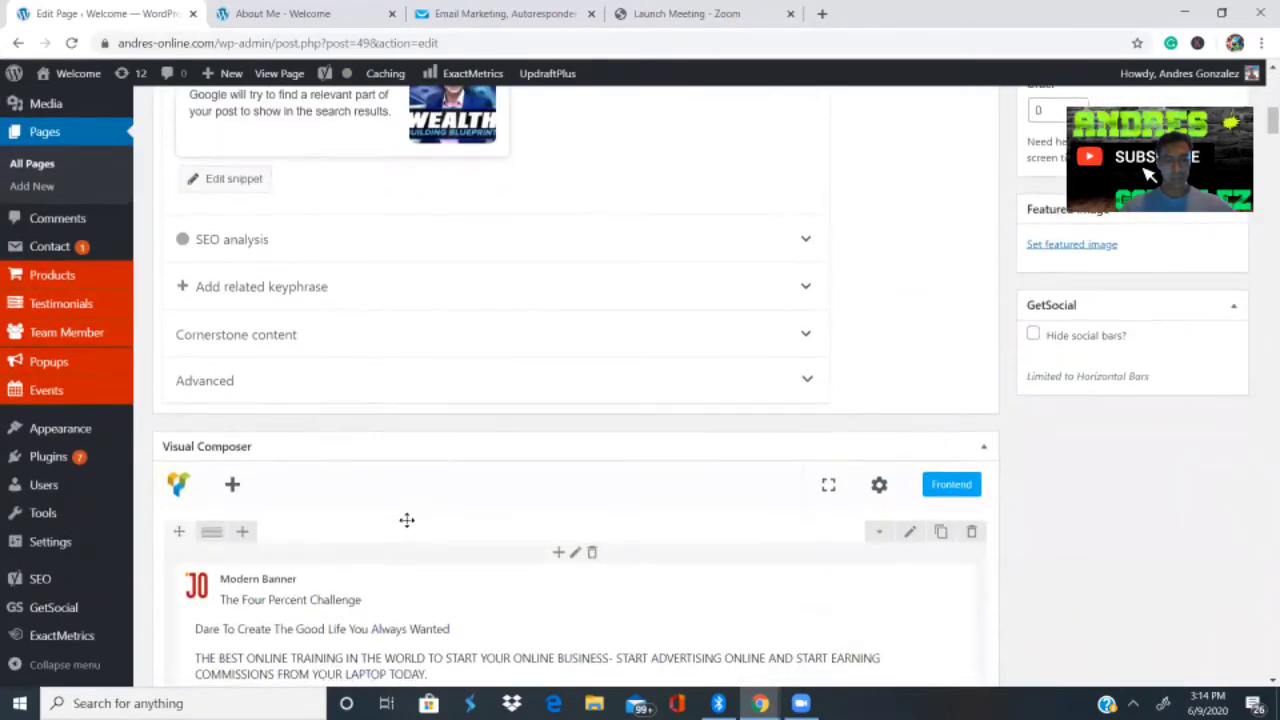
scroll(407, 520, "down", 5)
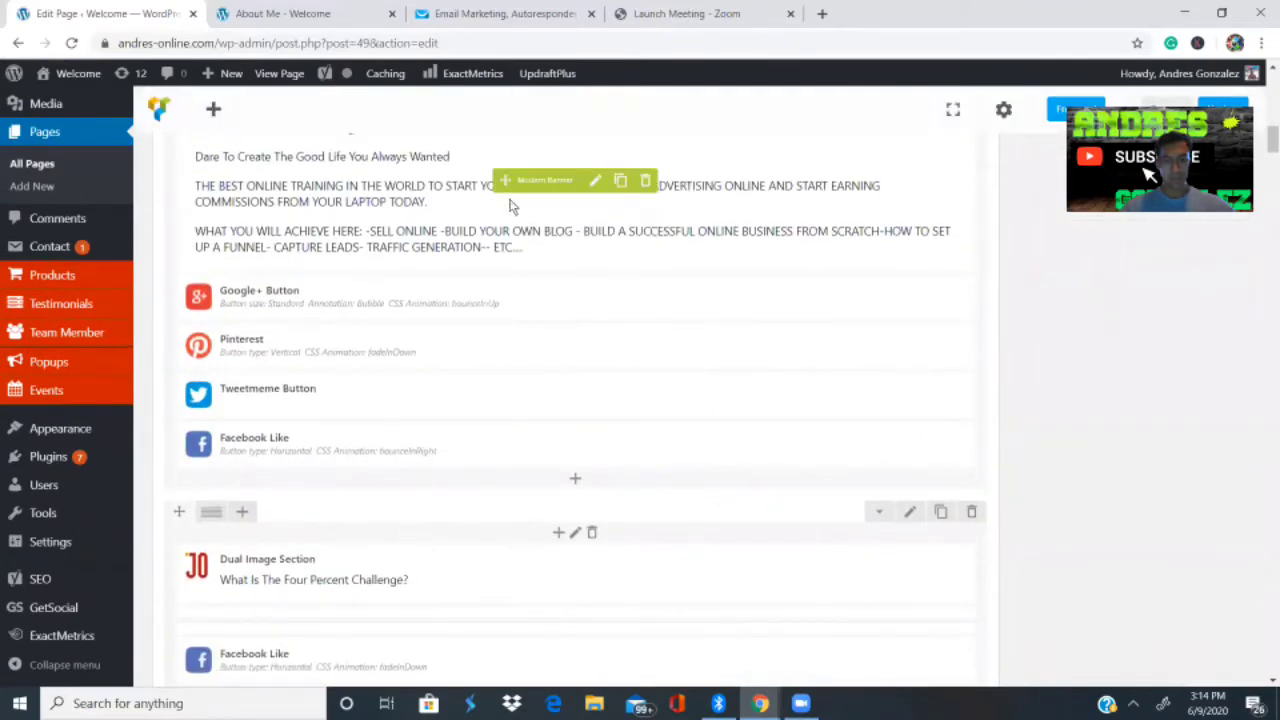
scroll(375, 234, "up", 1)
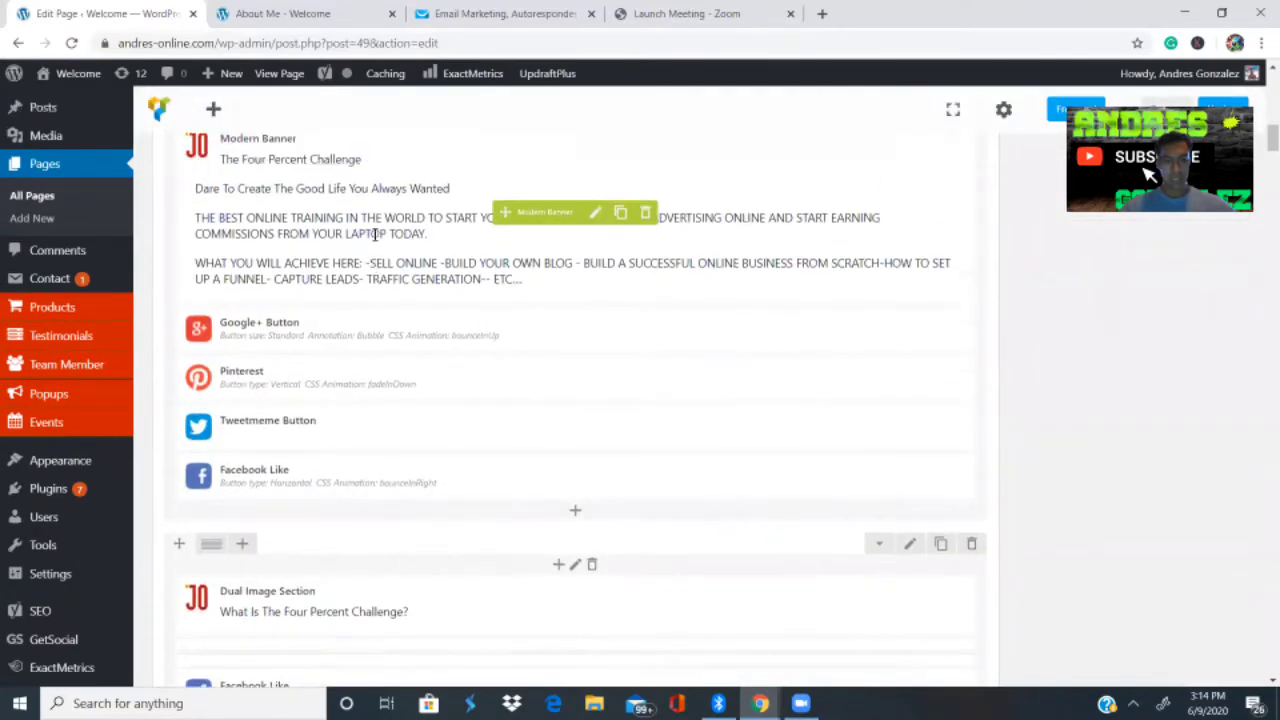
scroll(375, 238, "up", 1)
scroll(375, 240, "down", 2)
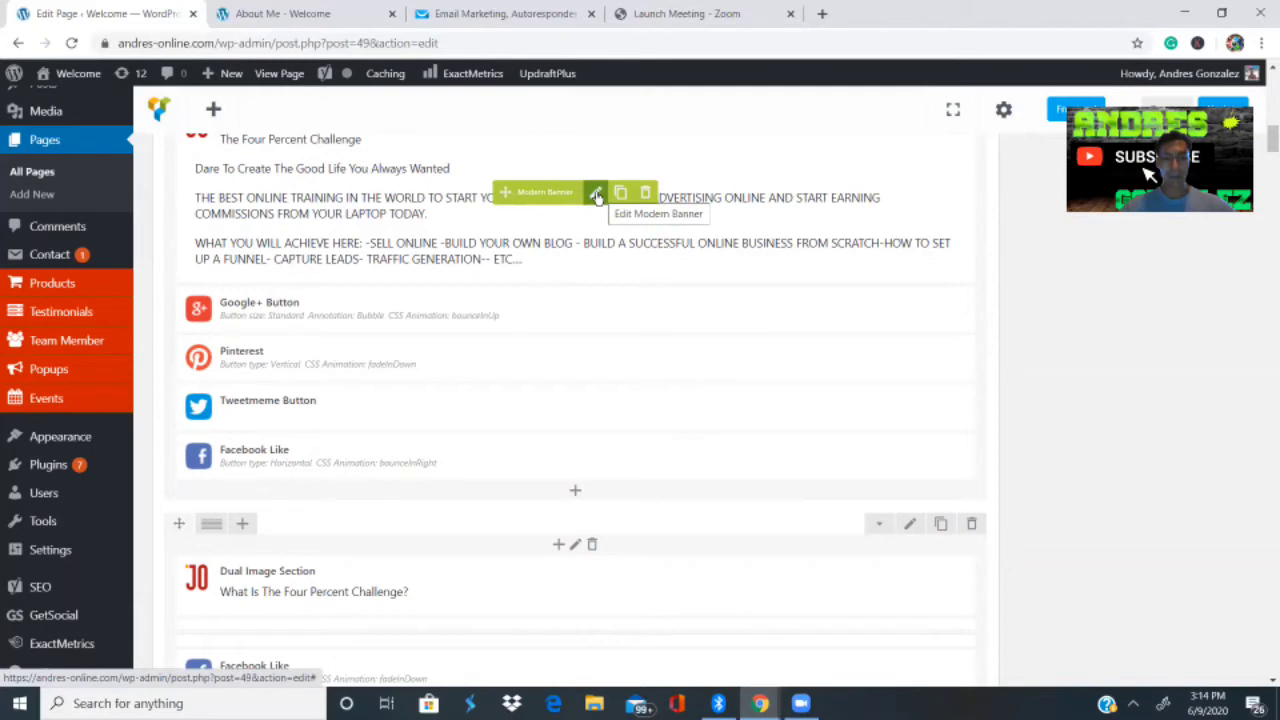
left_click(596, 194)
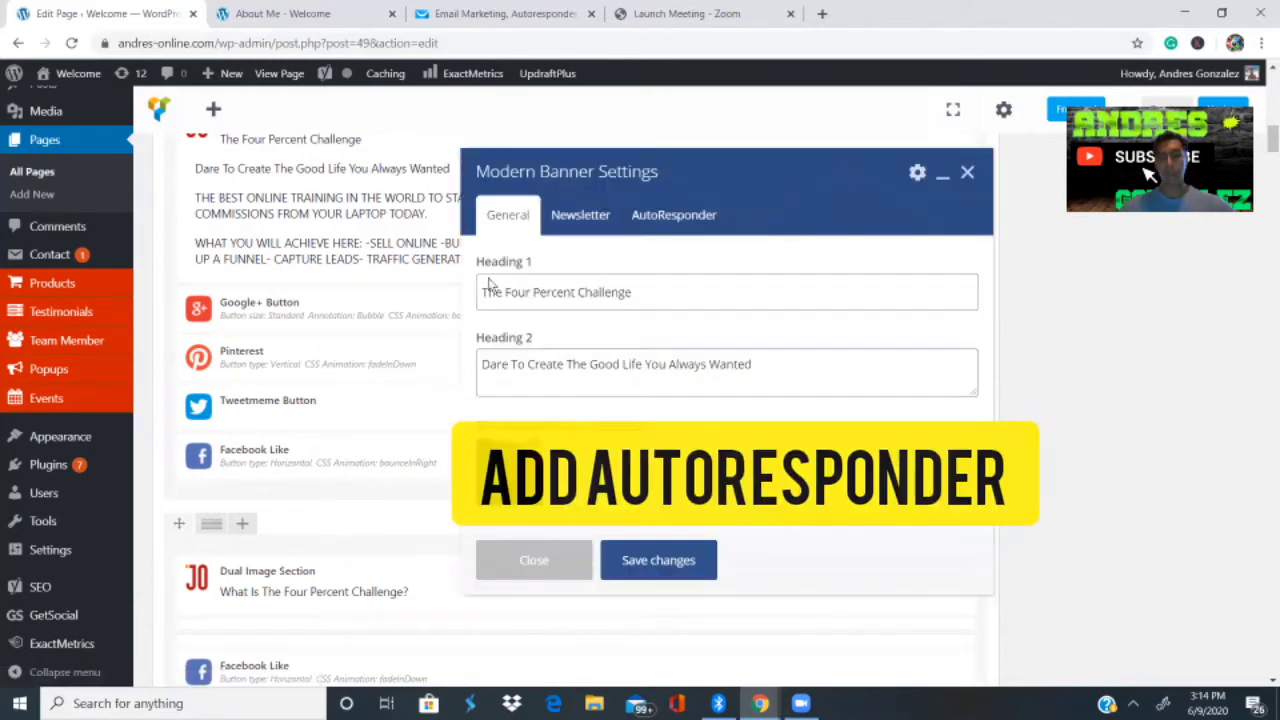
left_click(588, 216)
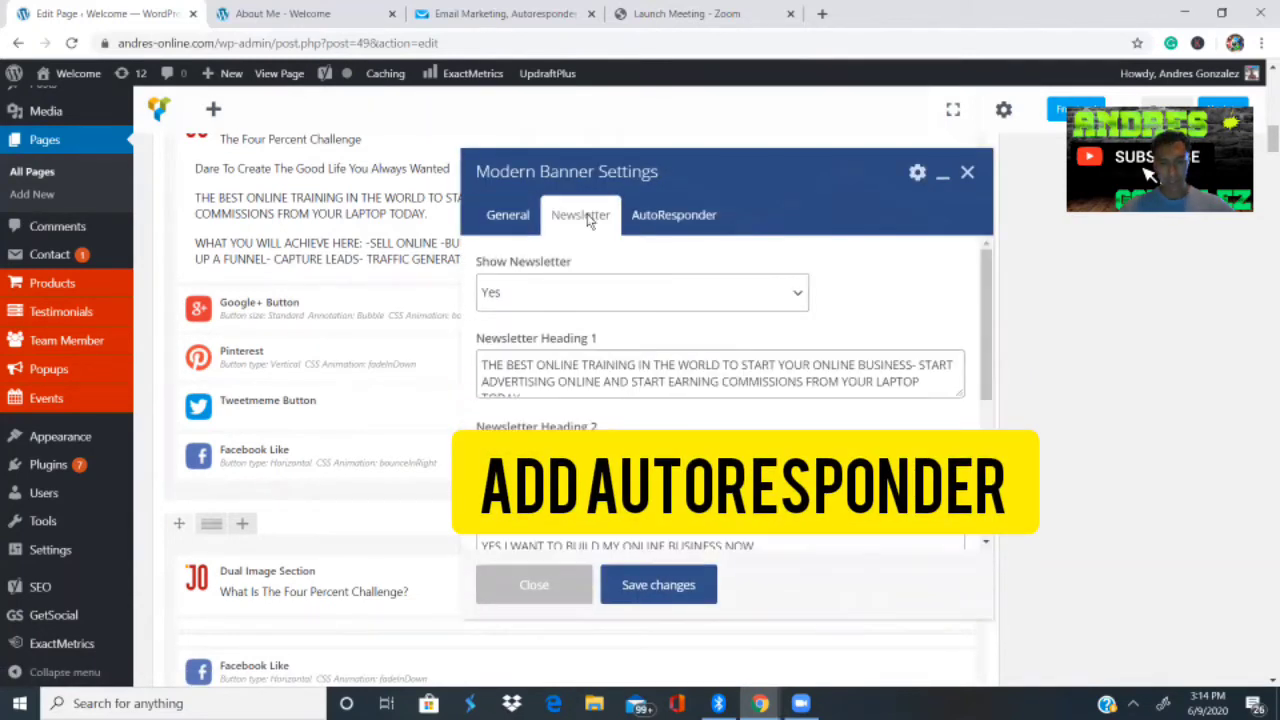
- Examine the newsletter opt-in form with its full name and email address fields on the live home page
left_click(306, 15)
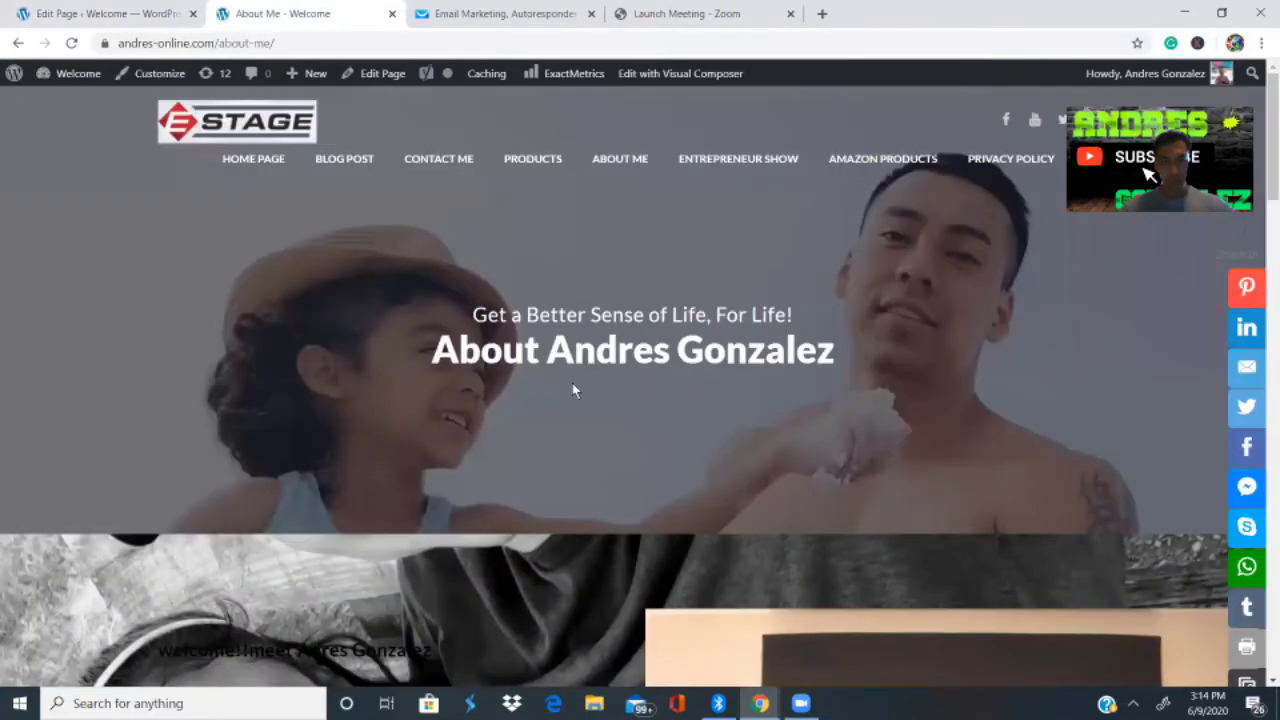
left_click(249, 161)
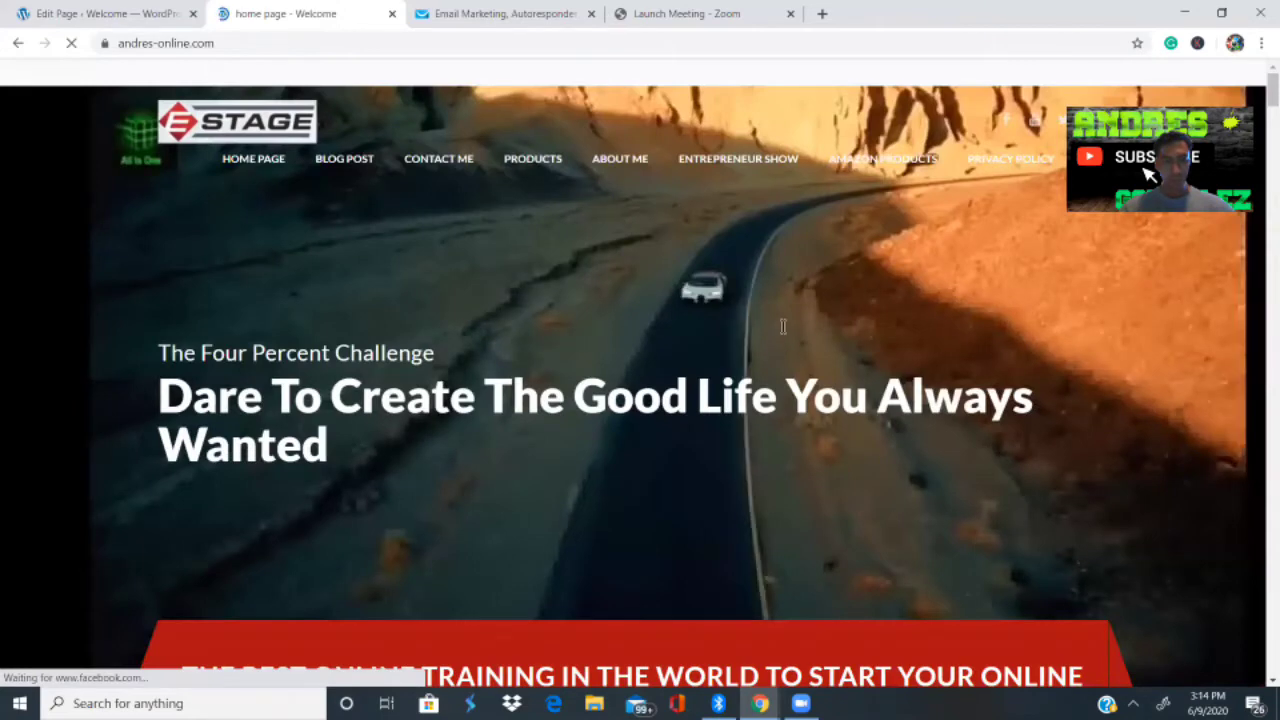
scroll(543, 533, "down", 5)
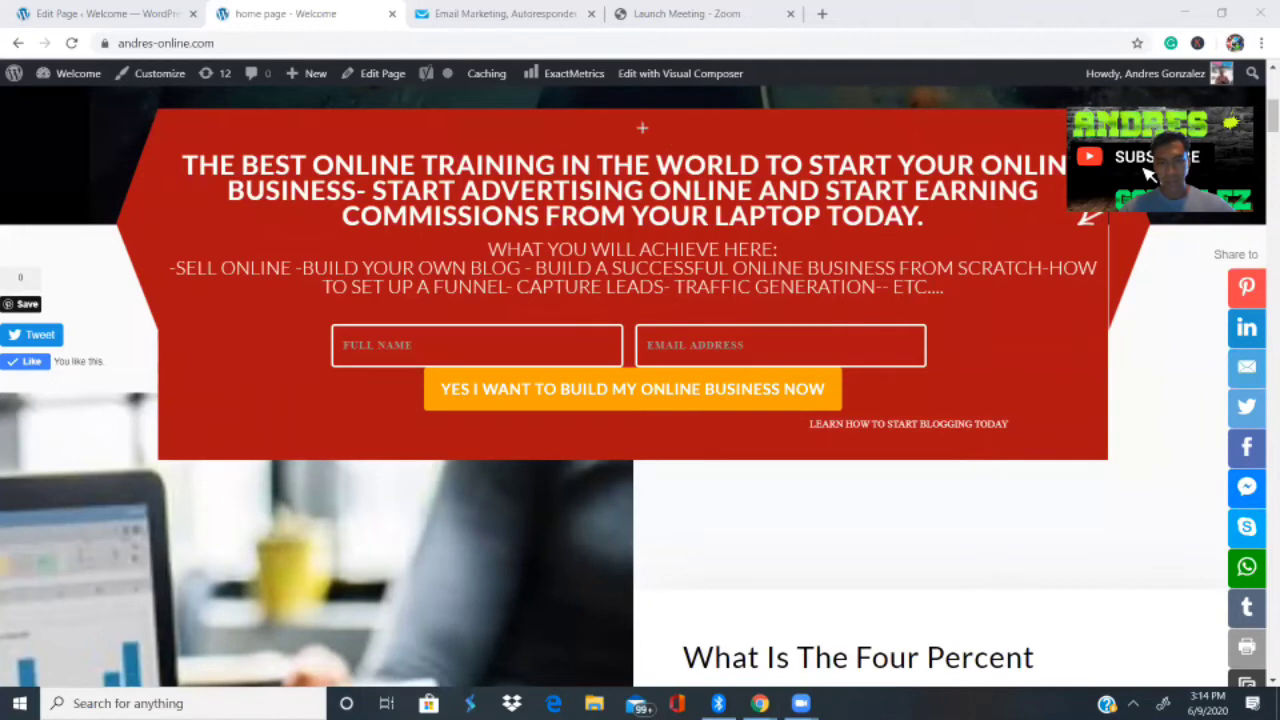
left_click_drag(642, 128, 490, 332)
left_click_drag(386, 336, 388, 374)
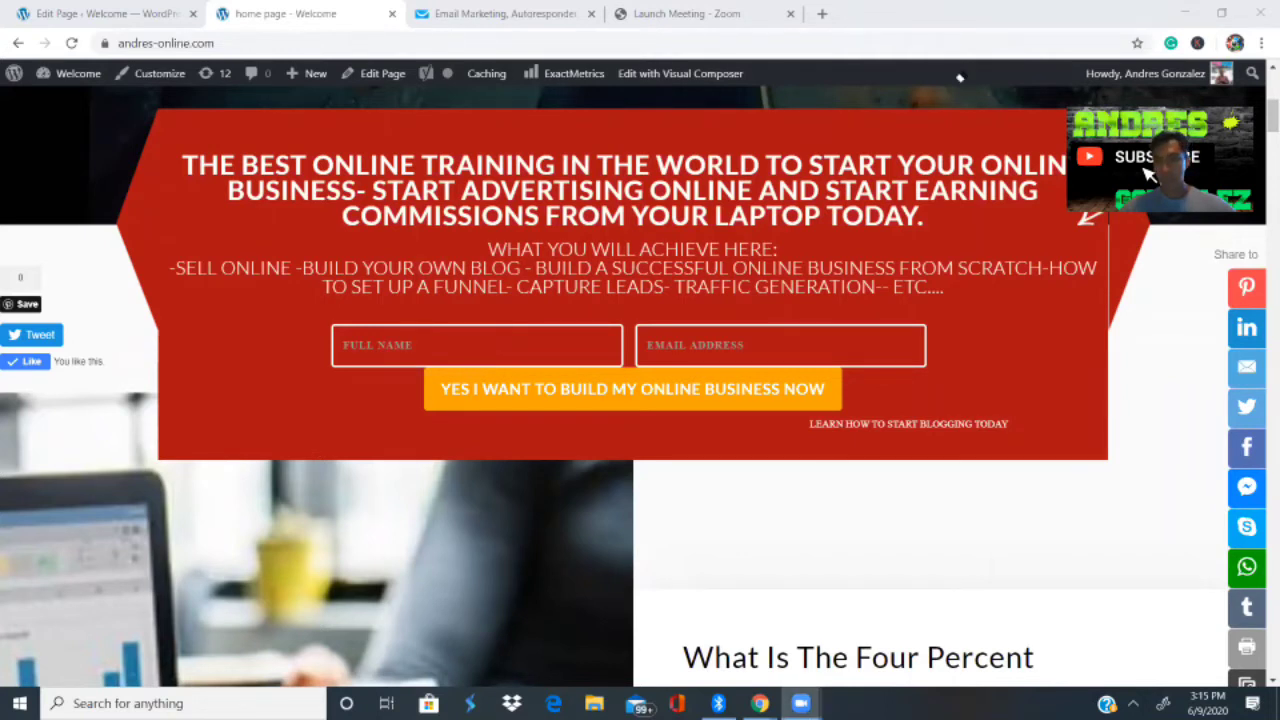
- Compare Newsletter Heading 1 and Newsletter Heading 2 in the Modern Banner settings with the text on the live home page form
left_click(150, 18)
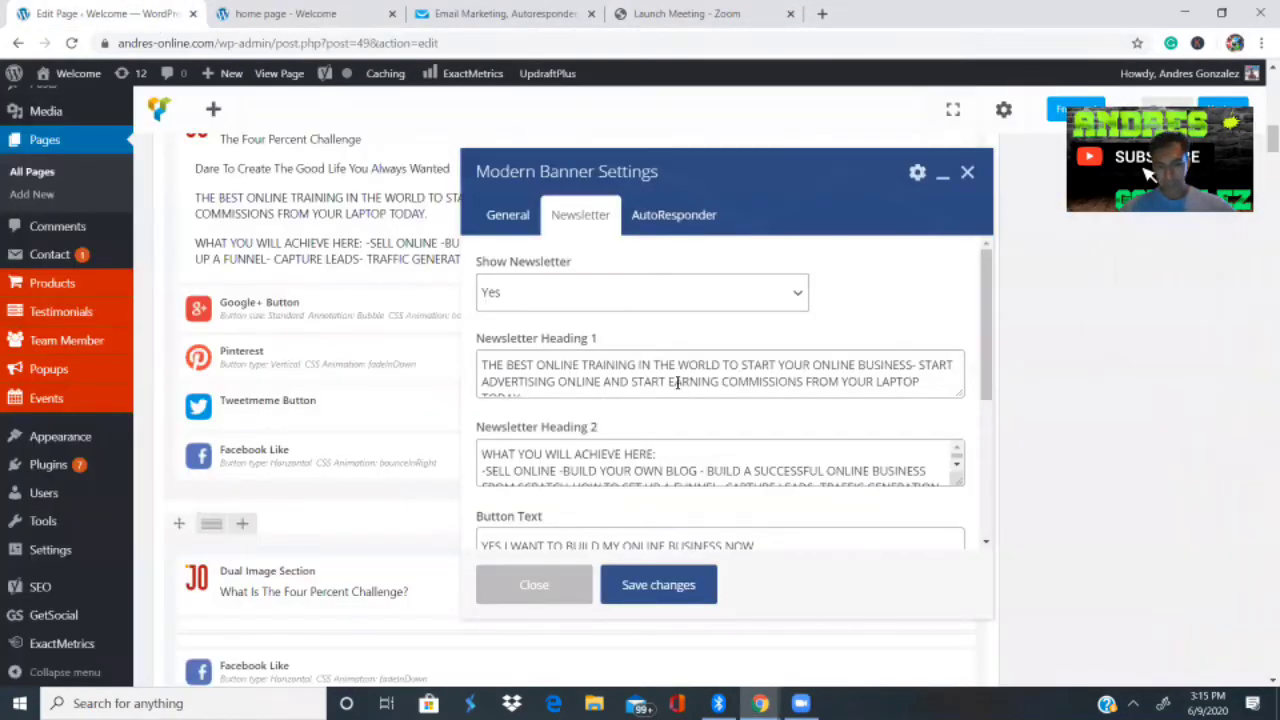
scroll(648, 443, "down", 2)
scroll(650, 445, "up", 2)
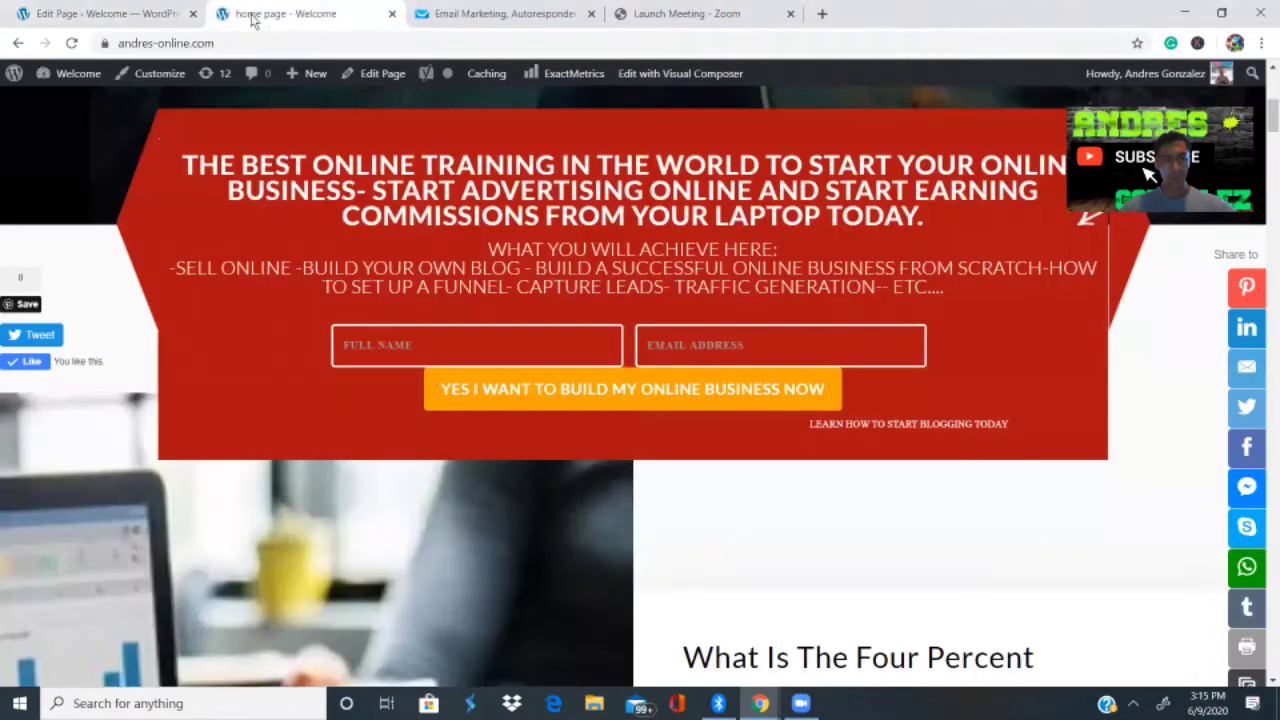
left_click(252, 18)
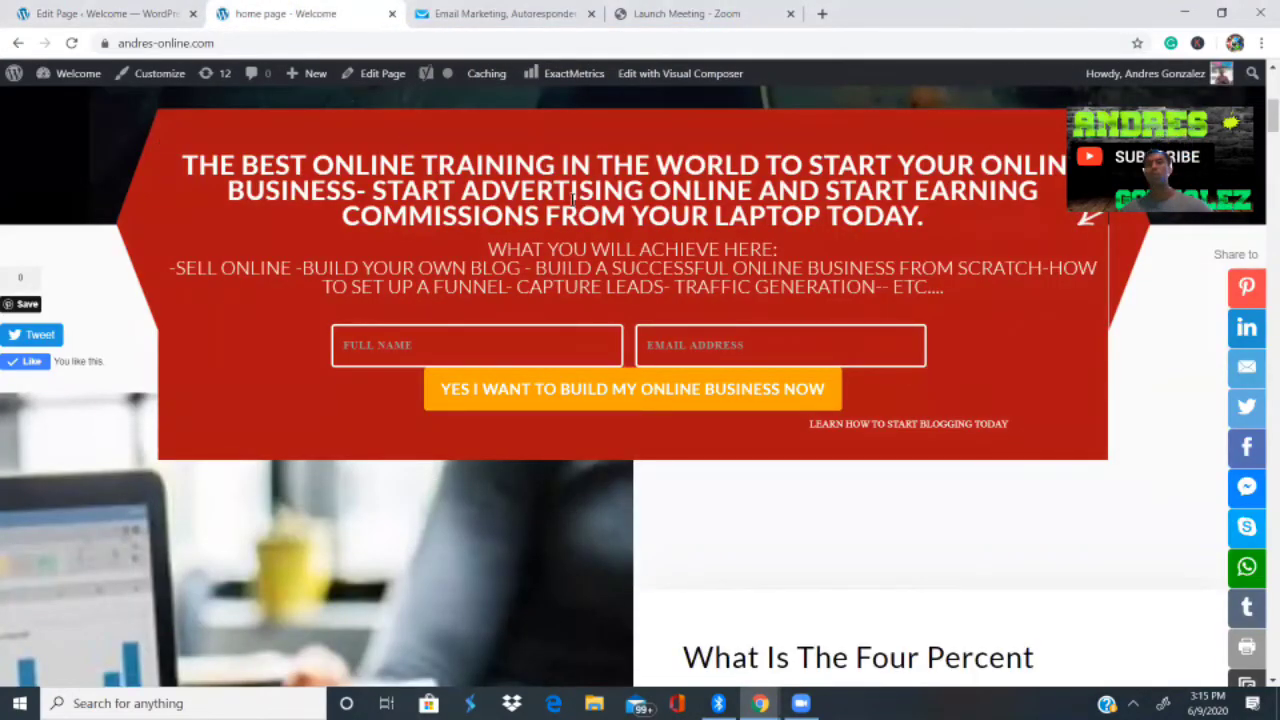
left_click(98, 12)
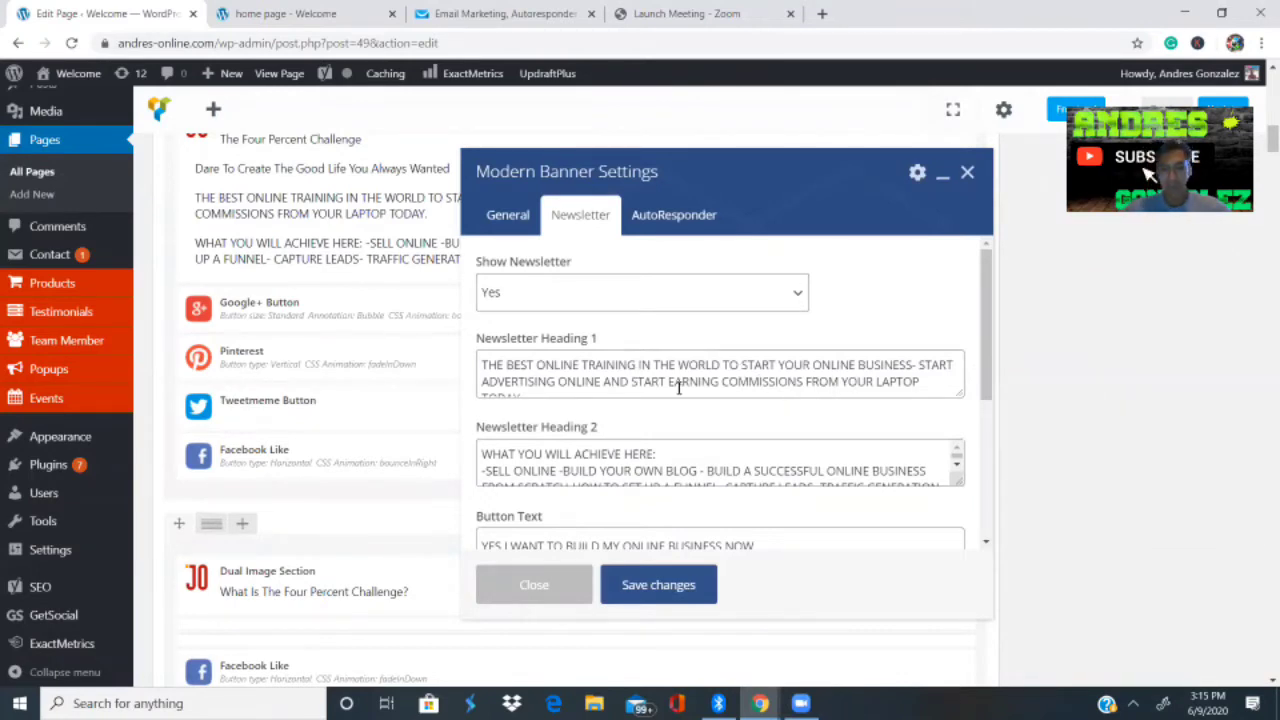
scroll(684, 380, "down", 1)
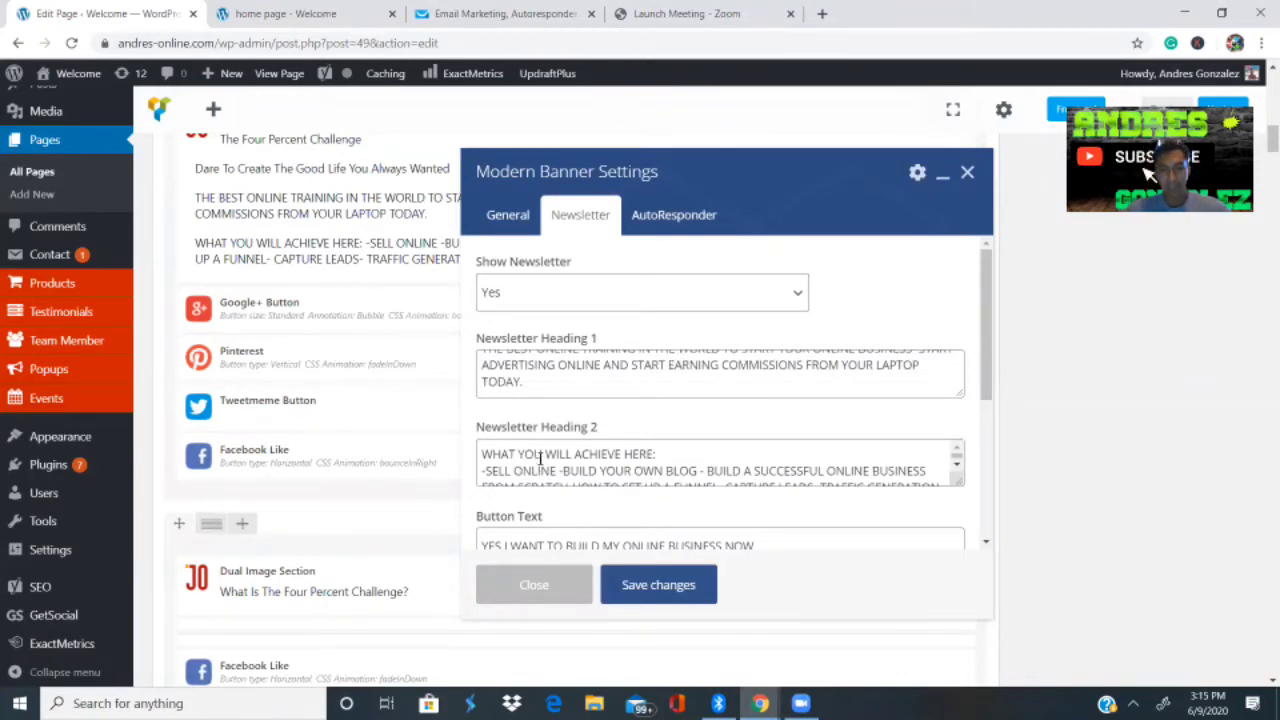
left_click(337, 19)
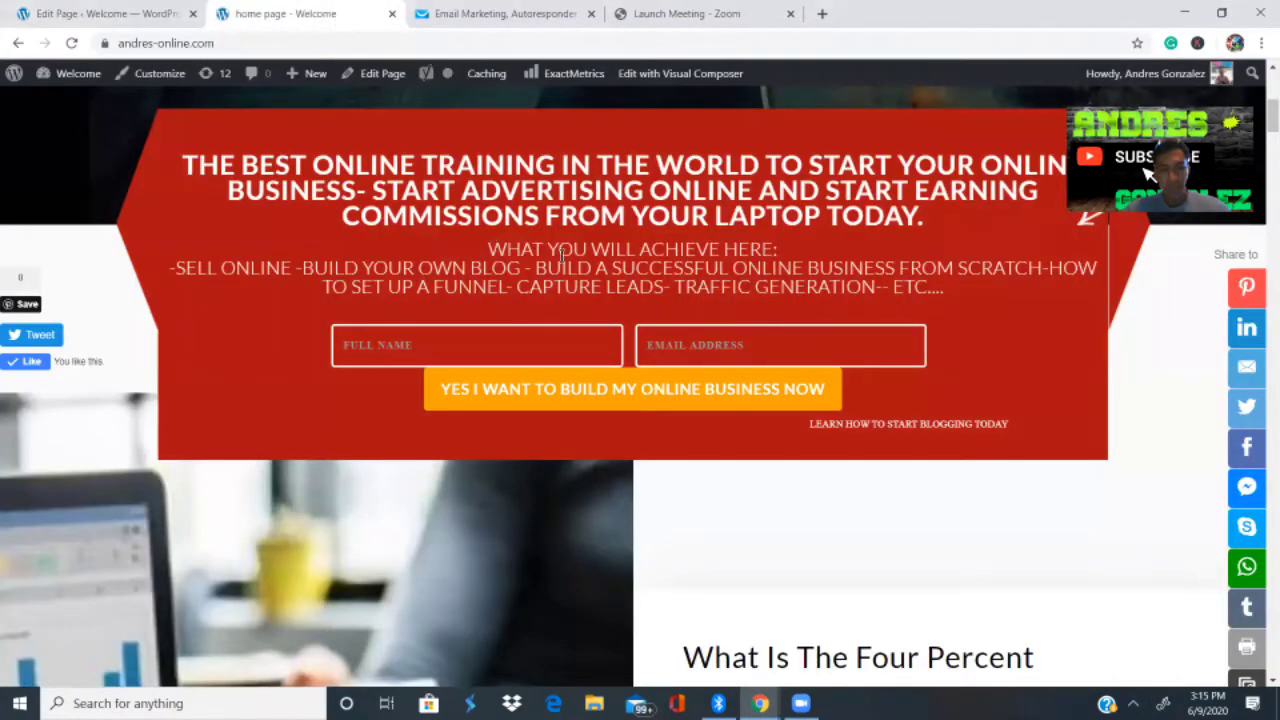
- Check the banner's Button Text, Extra Text and Recipient Email settings against the opt-in form on the live home page
left_click(165, 16)
scroll(633, 497, "down", 2)
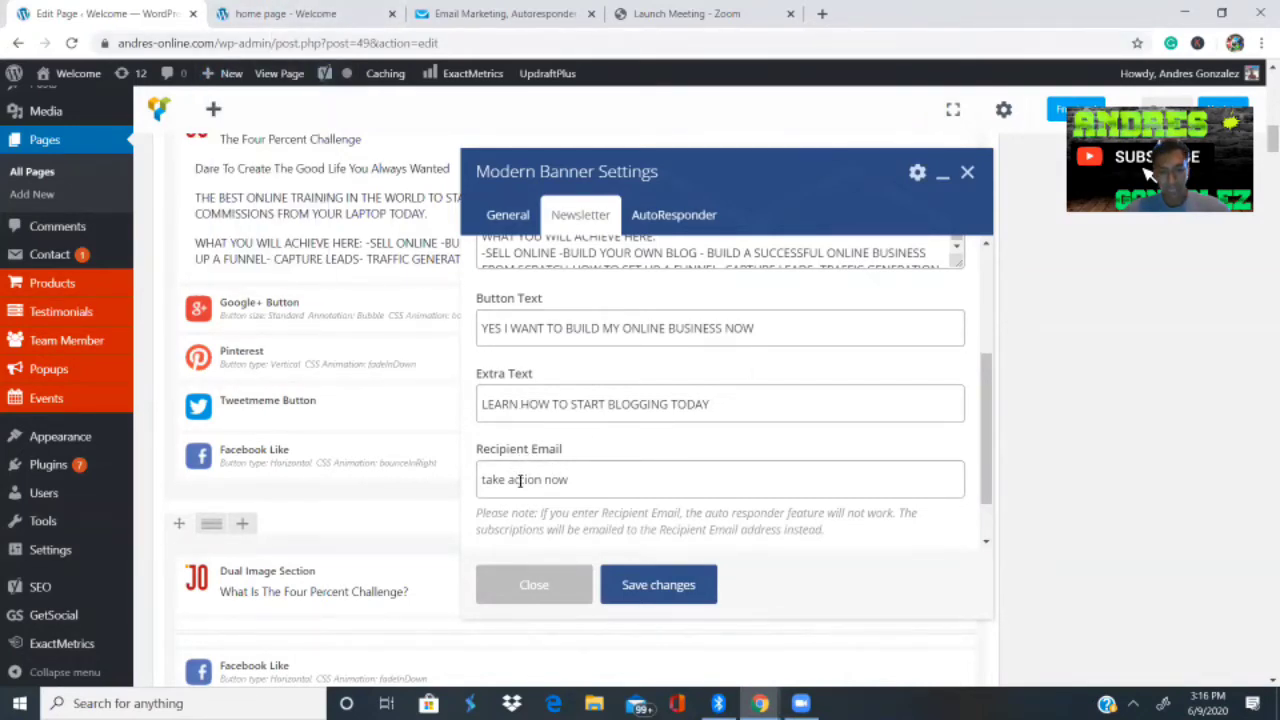
left_click(276, 14)
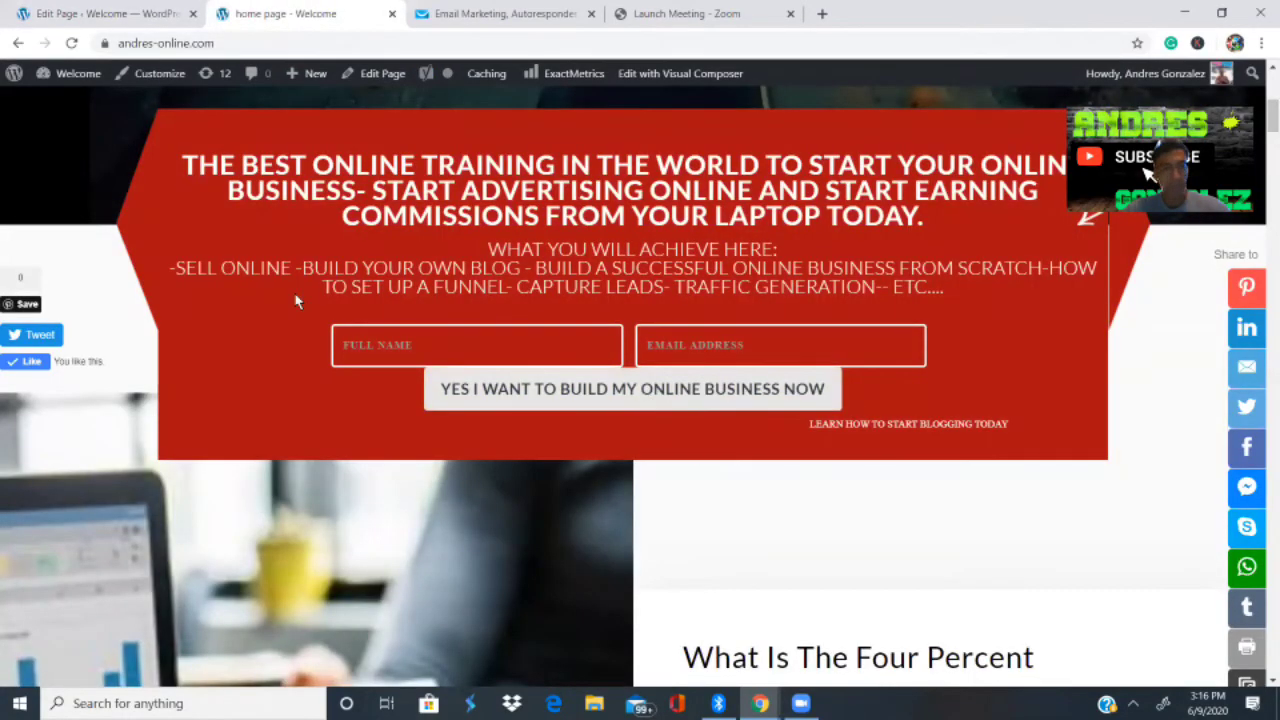
- Open the Modern Banner's AutoResponder settings, choose GetResponse (Default) as the autoresponder and review the API Key and List Token/ID fields
left_click(97, 15)
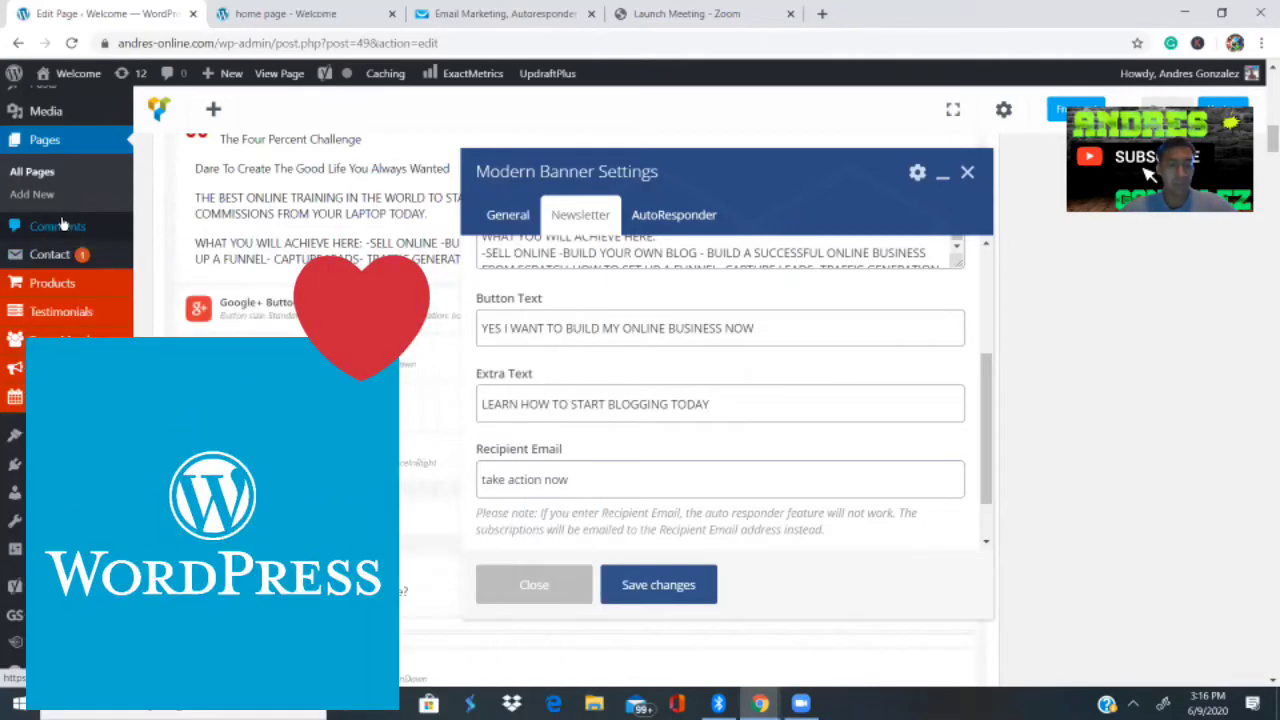
mouse_move(56, 372)
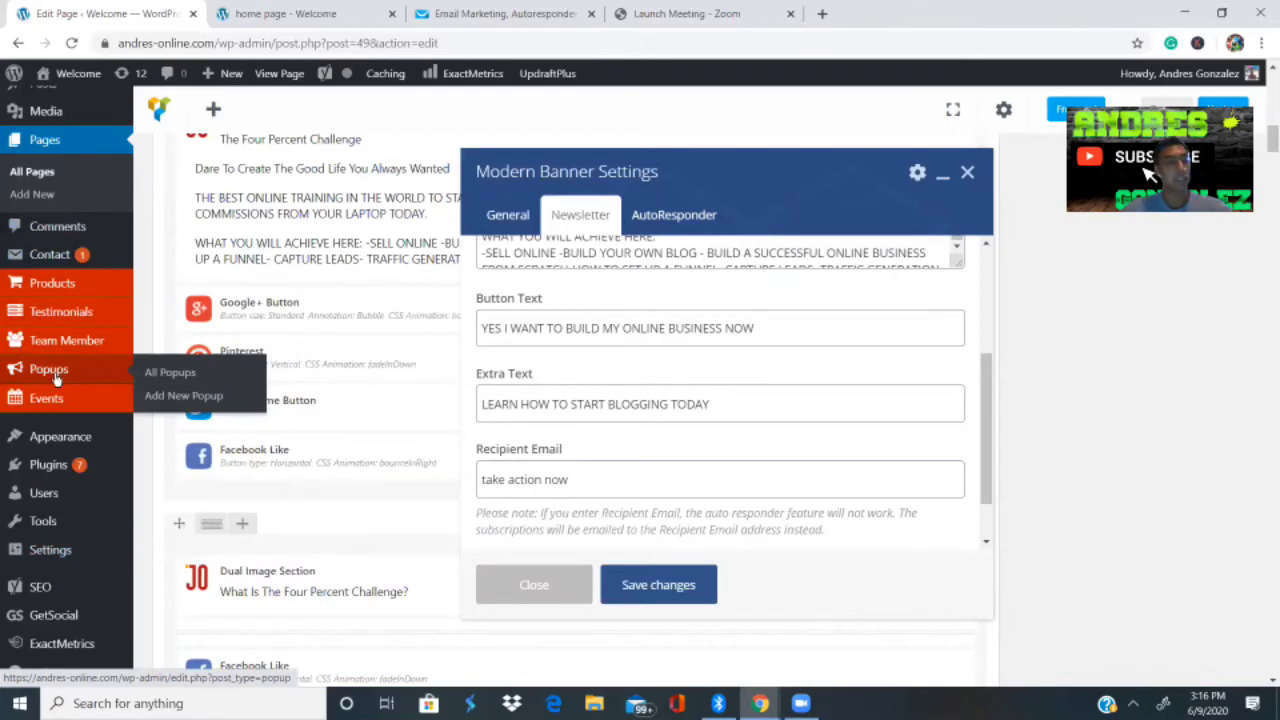
mouse_move(69, 298)
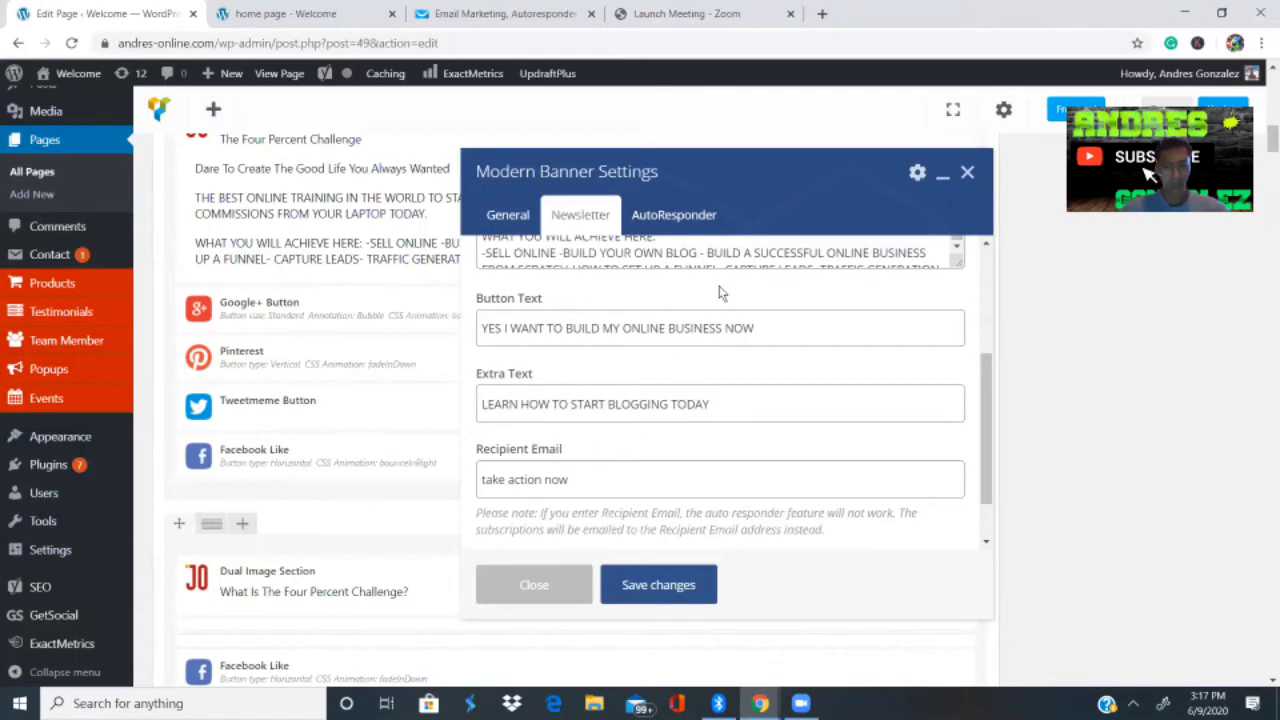
left_click(674, 217)
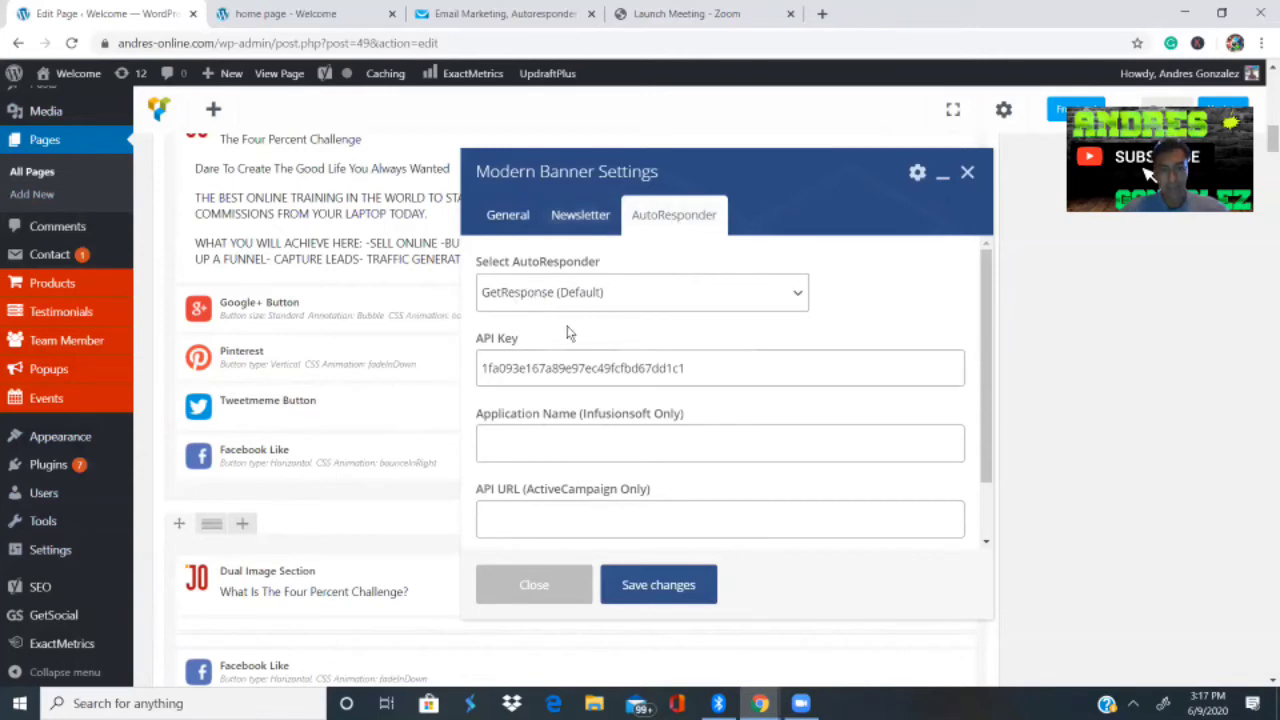
left_click(798, 297)
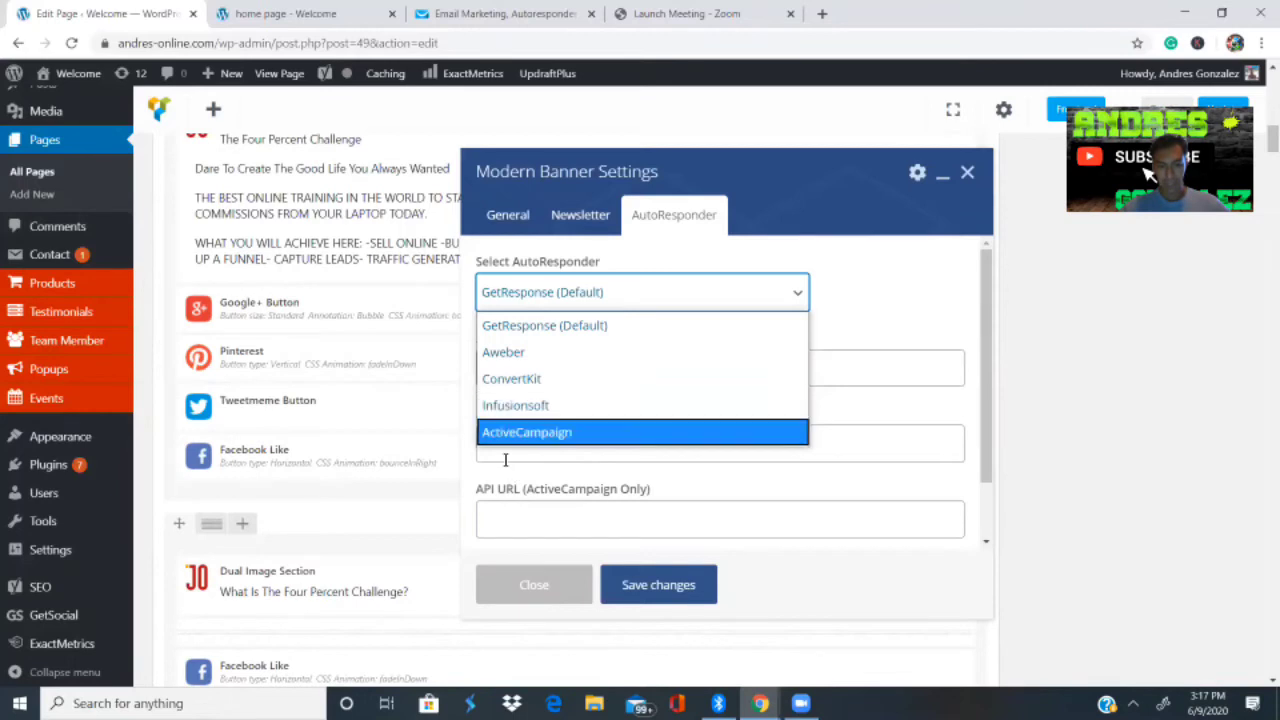
left_click(526, 330)
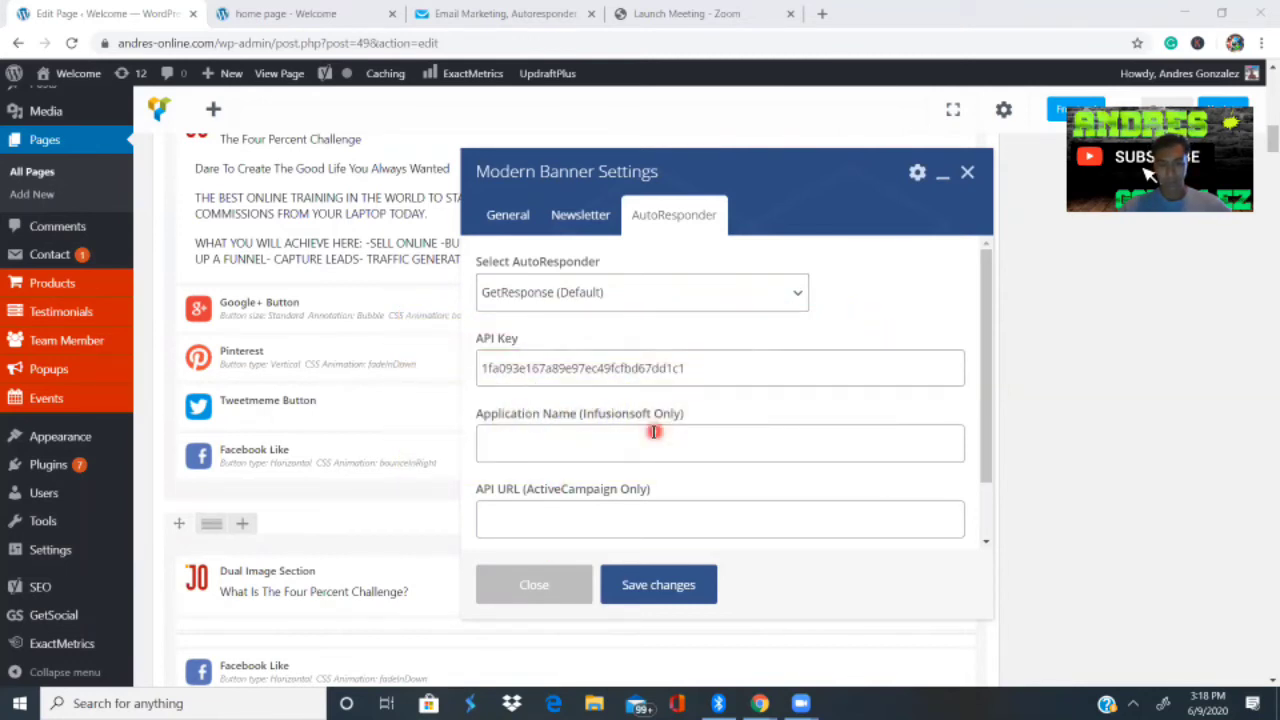
scroll(884, 470, "down", 1)
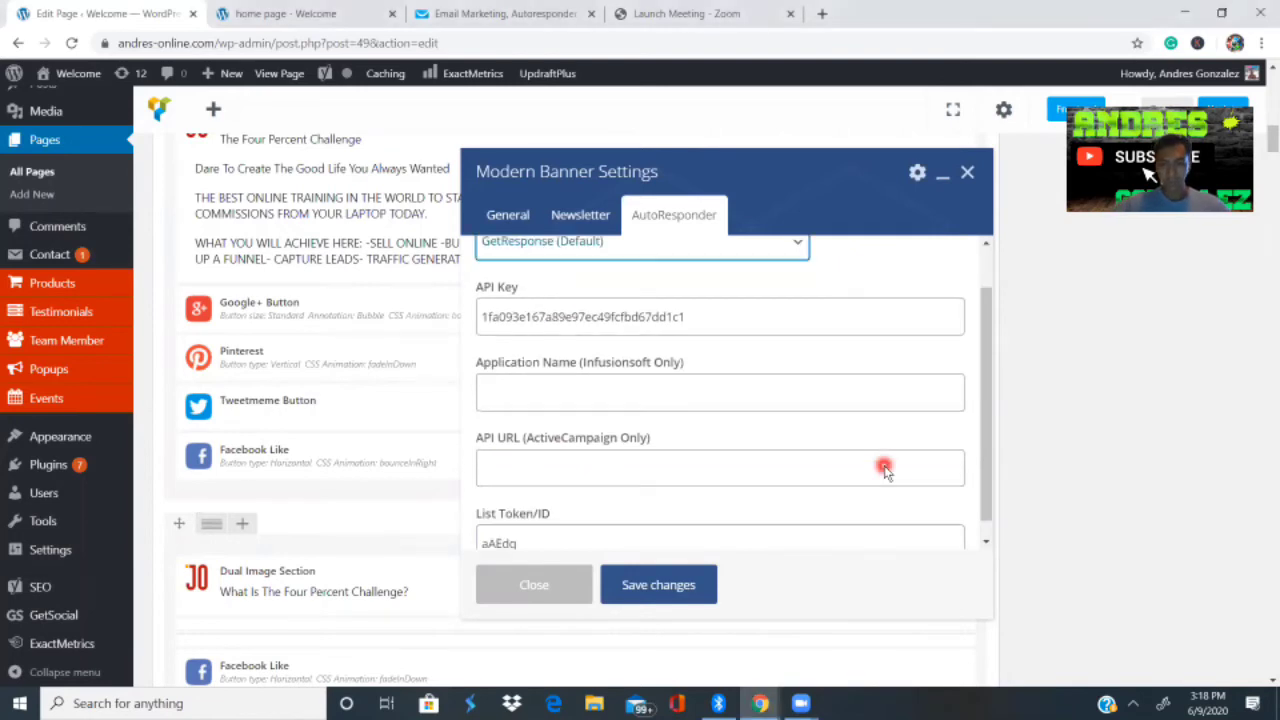
scroll(884, 470, "down", 1)
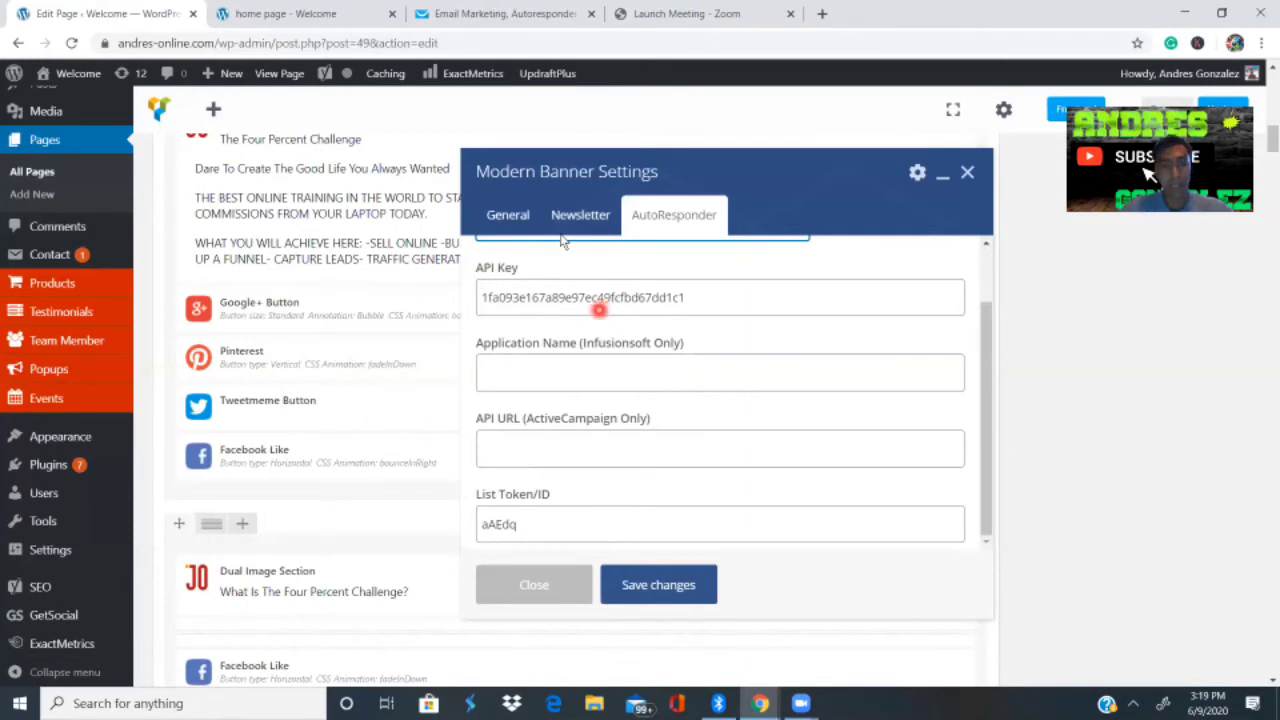
- Switch to GetResponse and open its Integrations and API page, looking over the available integrations
left_click(491, 16)
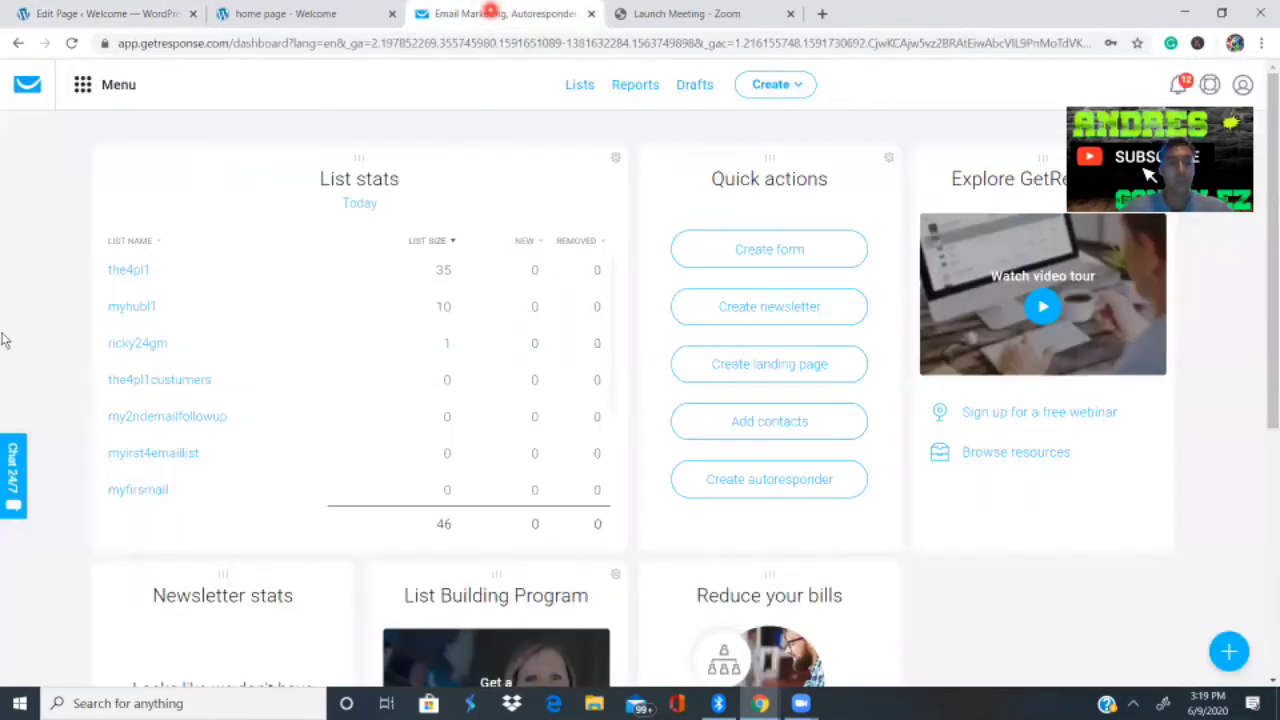
left_click(76, 87)
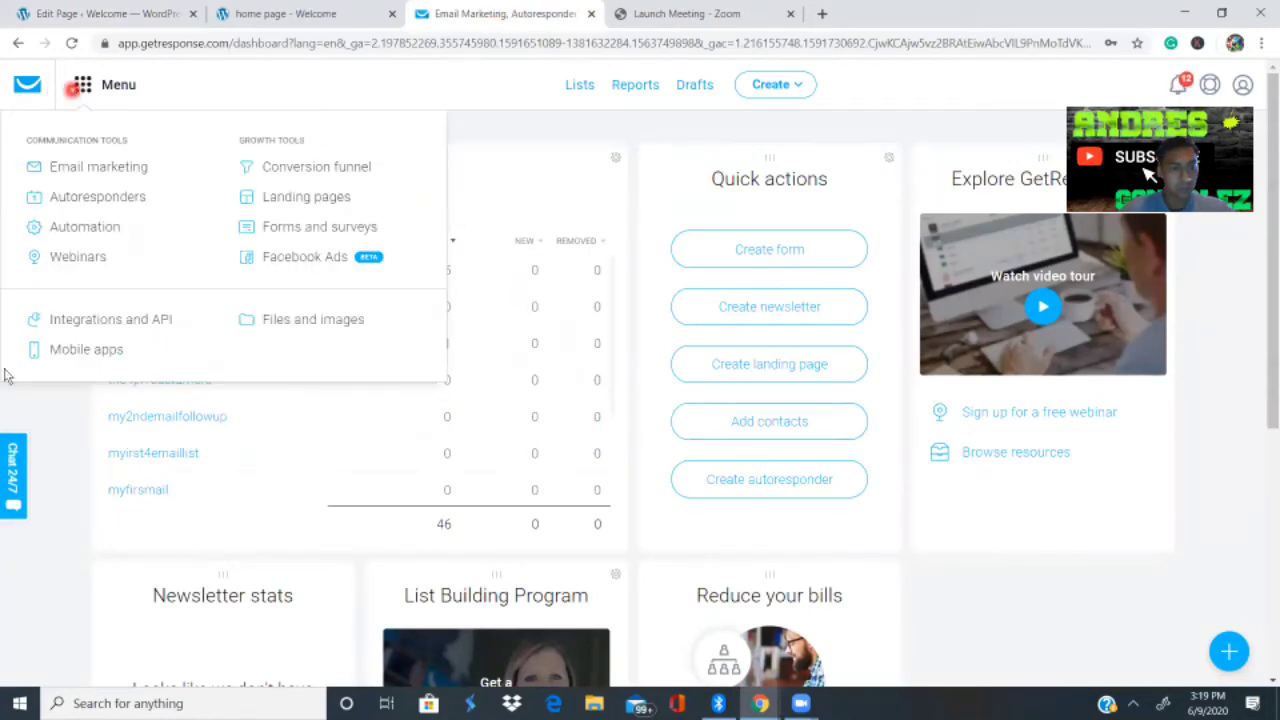
left_click(69, 328)
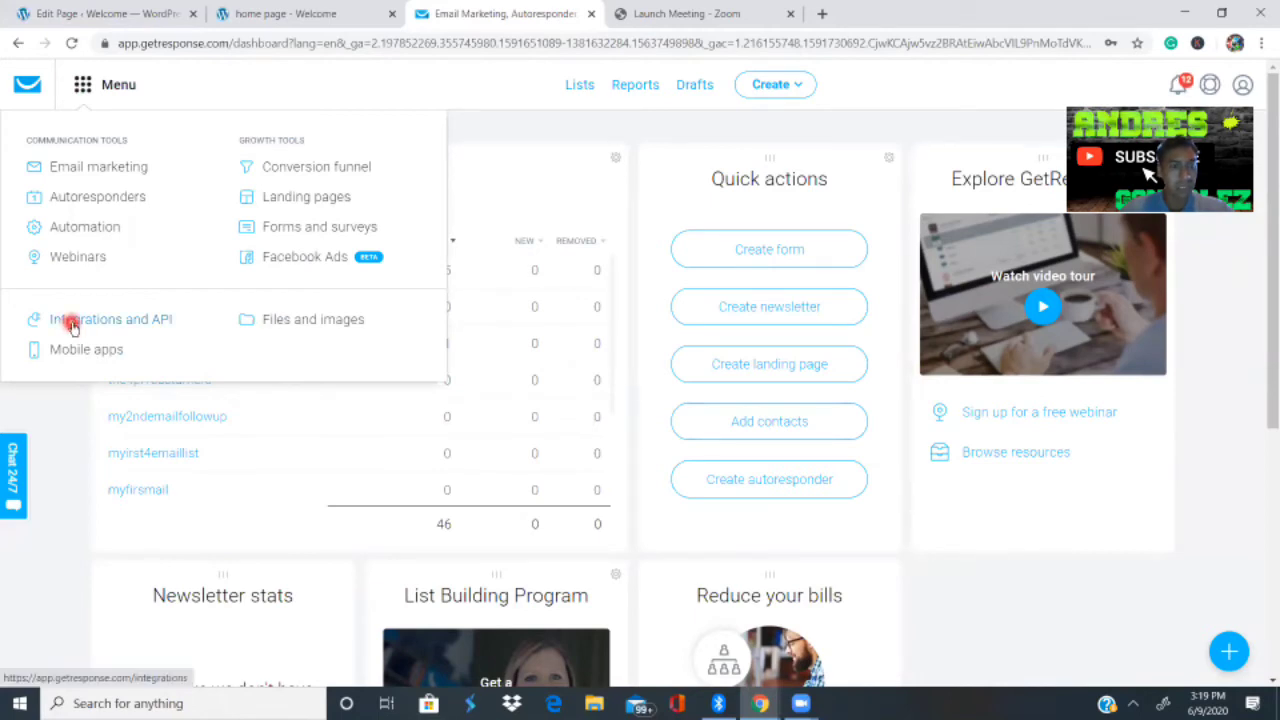
left_click(158, 322)
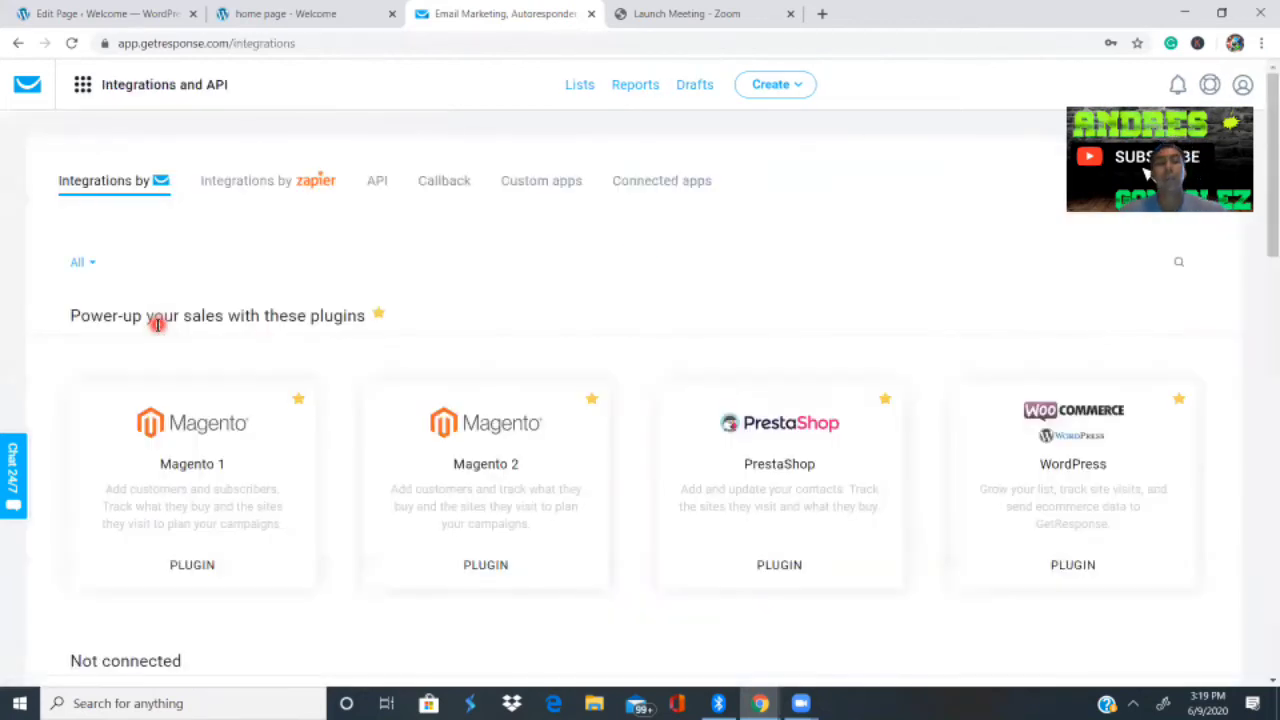
scroll(157, 325, "down", 3)
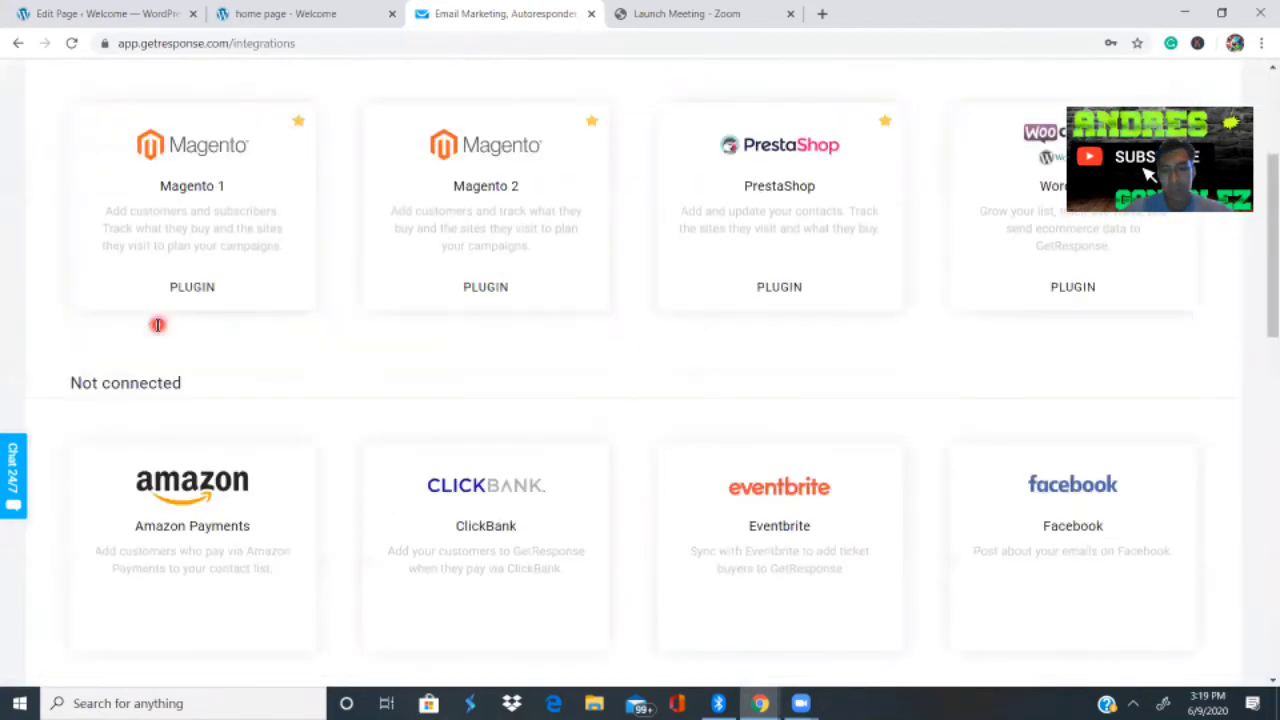
scroll(157, 325, "down", 2)
scroll(157, 325, "up", 5)
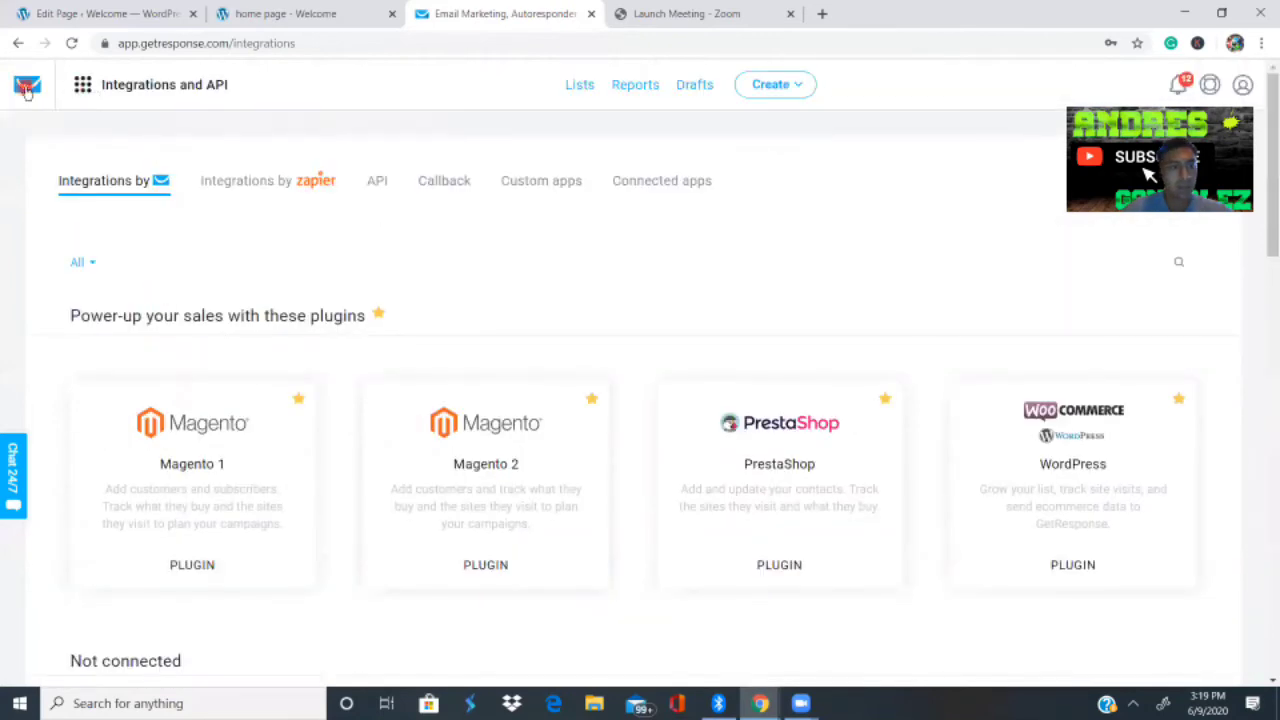
- Copy the existing API key from GetResponse's API page and return to the Modern Banner's AutoResponder settings in WordPress
left_click(375, 182)
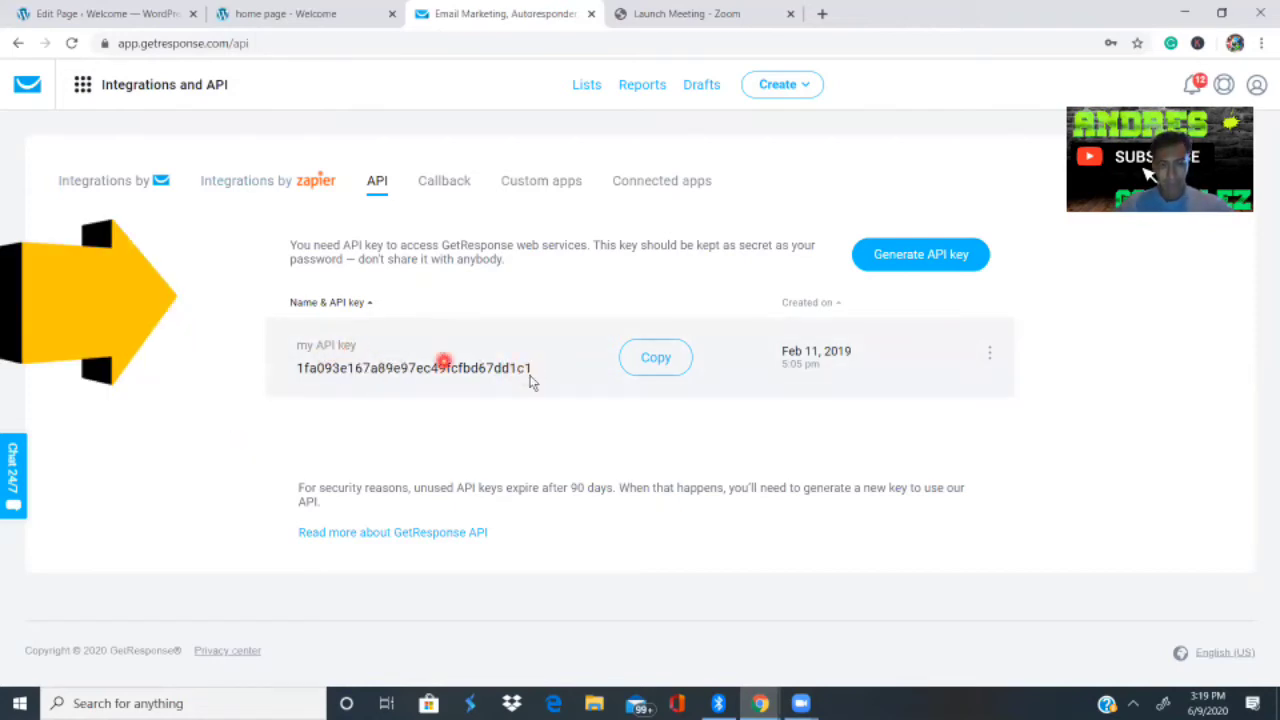
left_click(650, 358)
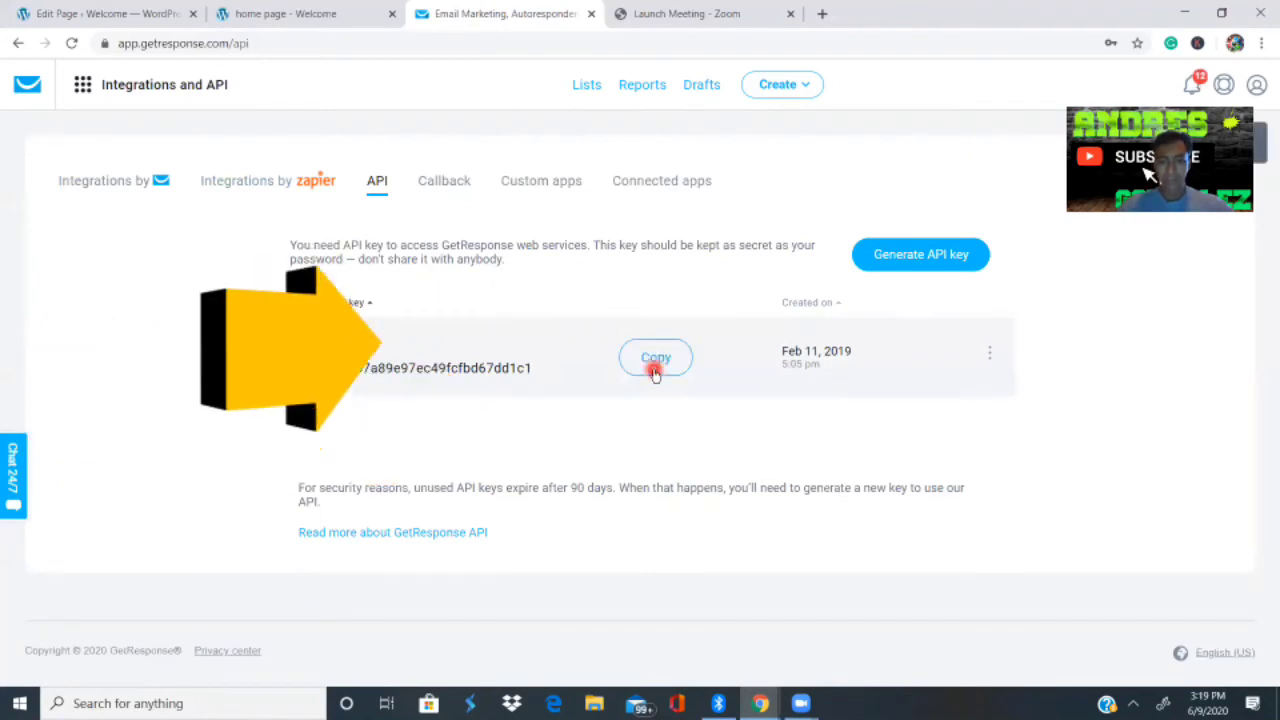
left_click(175, 18)
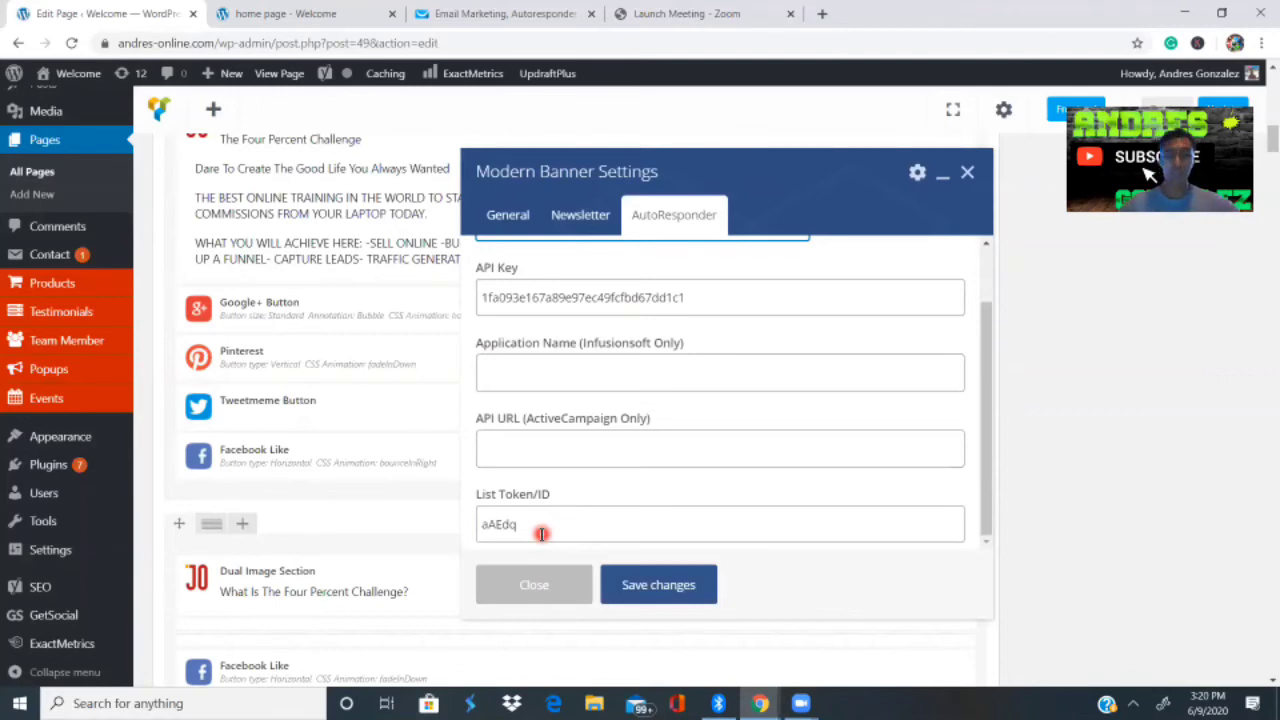
- Go back to GetResponse and open the settings of the contact list created on Jun 9, 2020
left_click(455, 15)
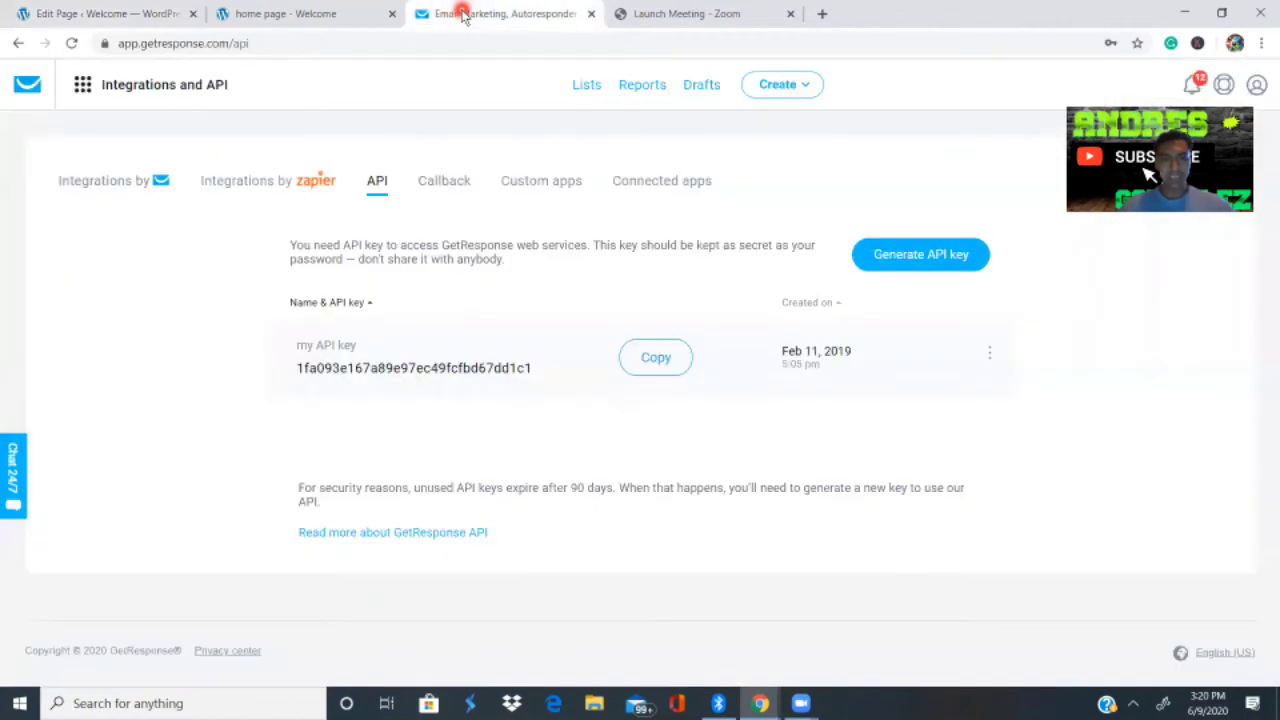
left_click(85, 90)
left_click(149, 503)
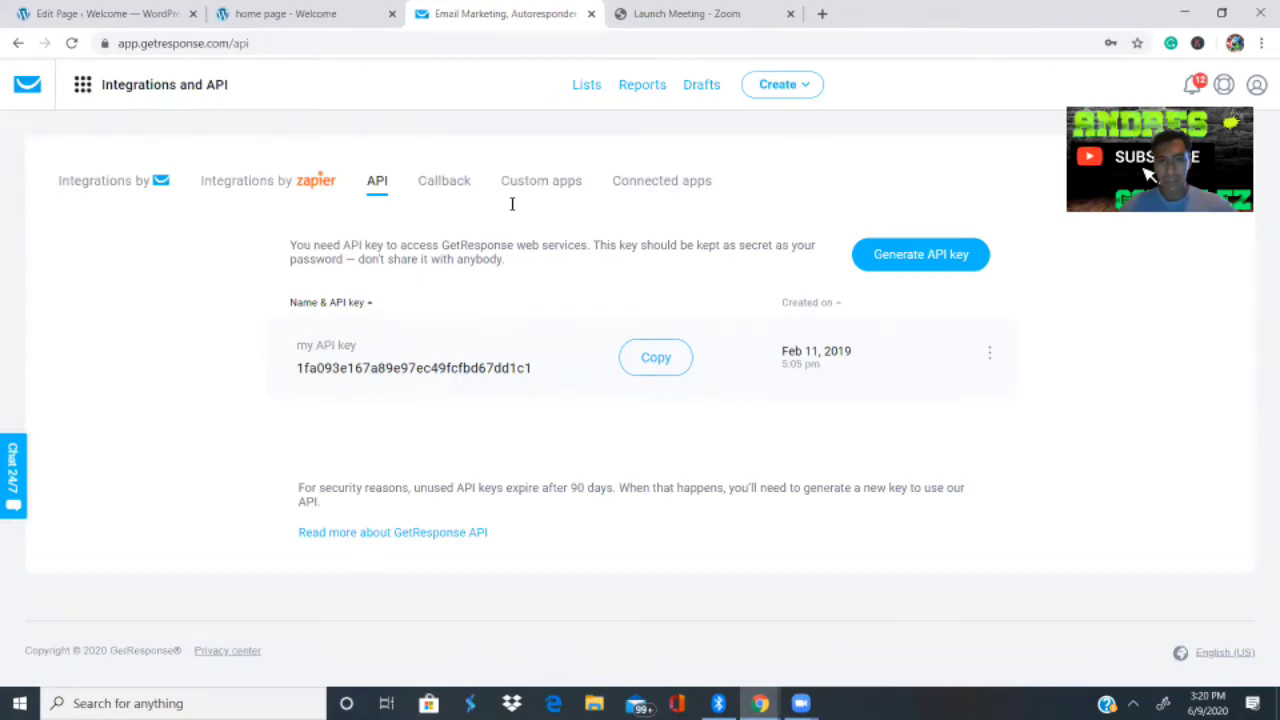
left_click(587, 85)
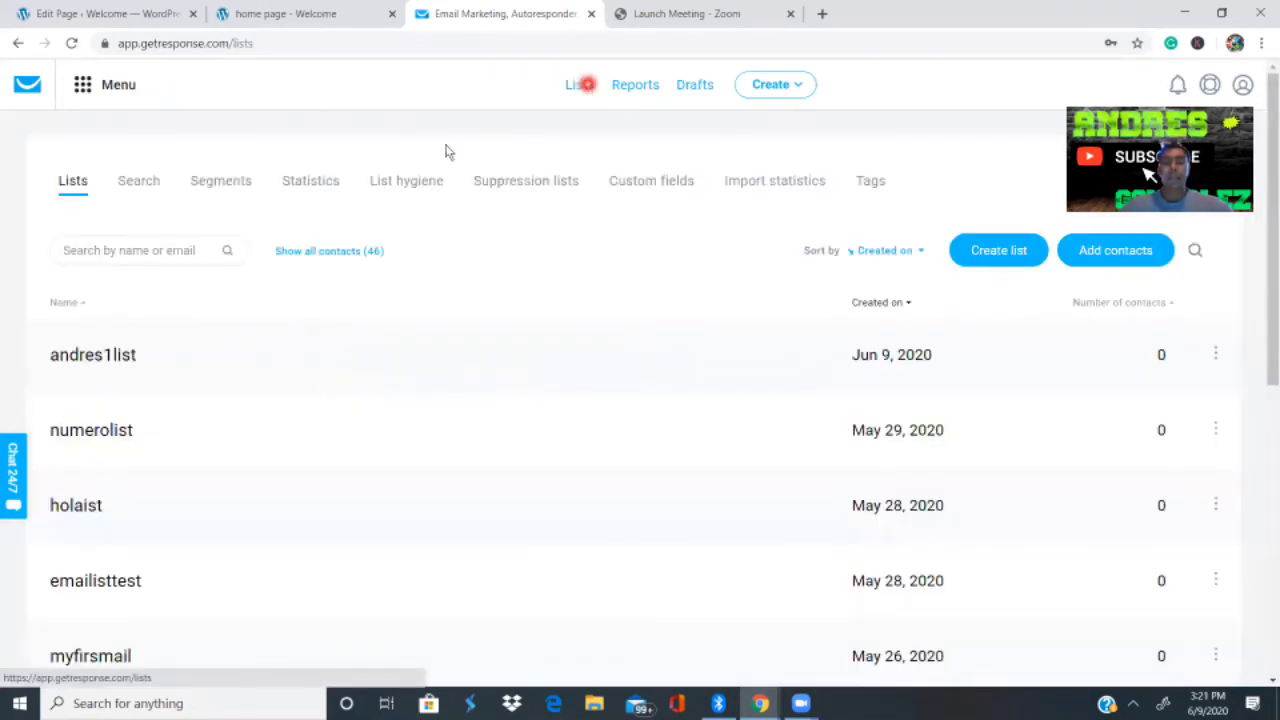
left_click(115, 354)
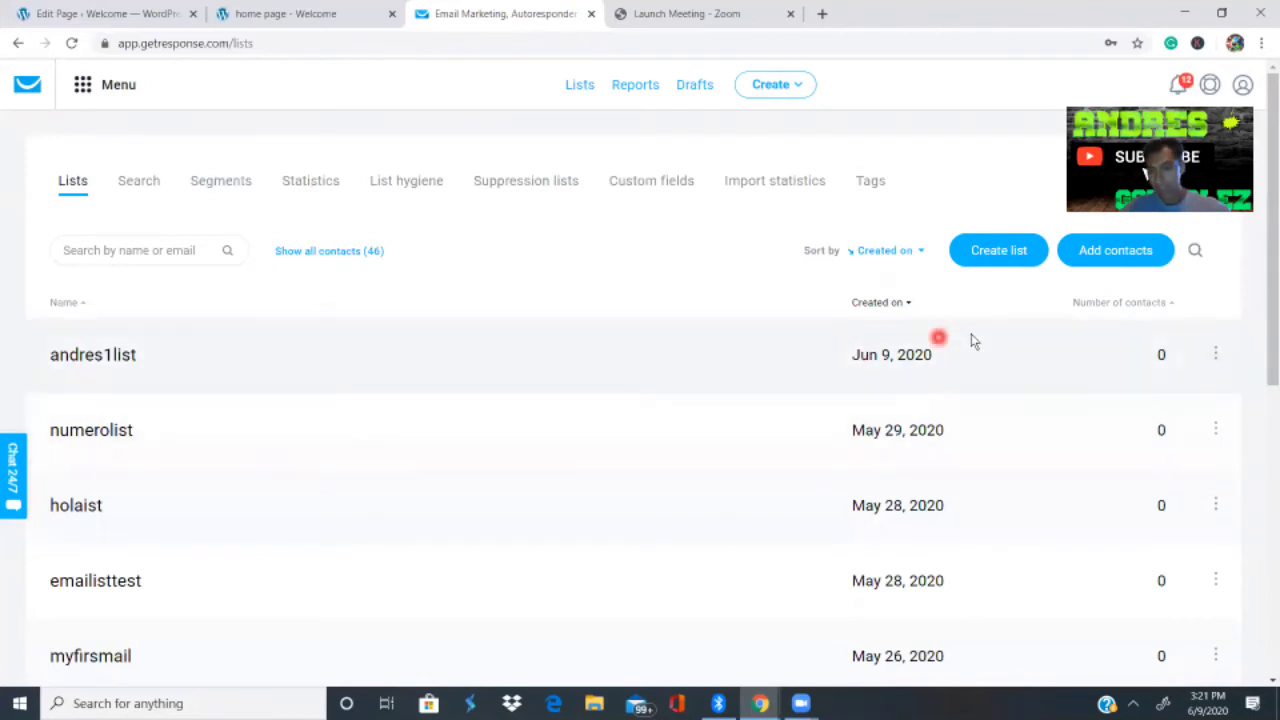
left_click(1216, 352)
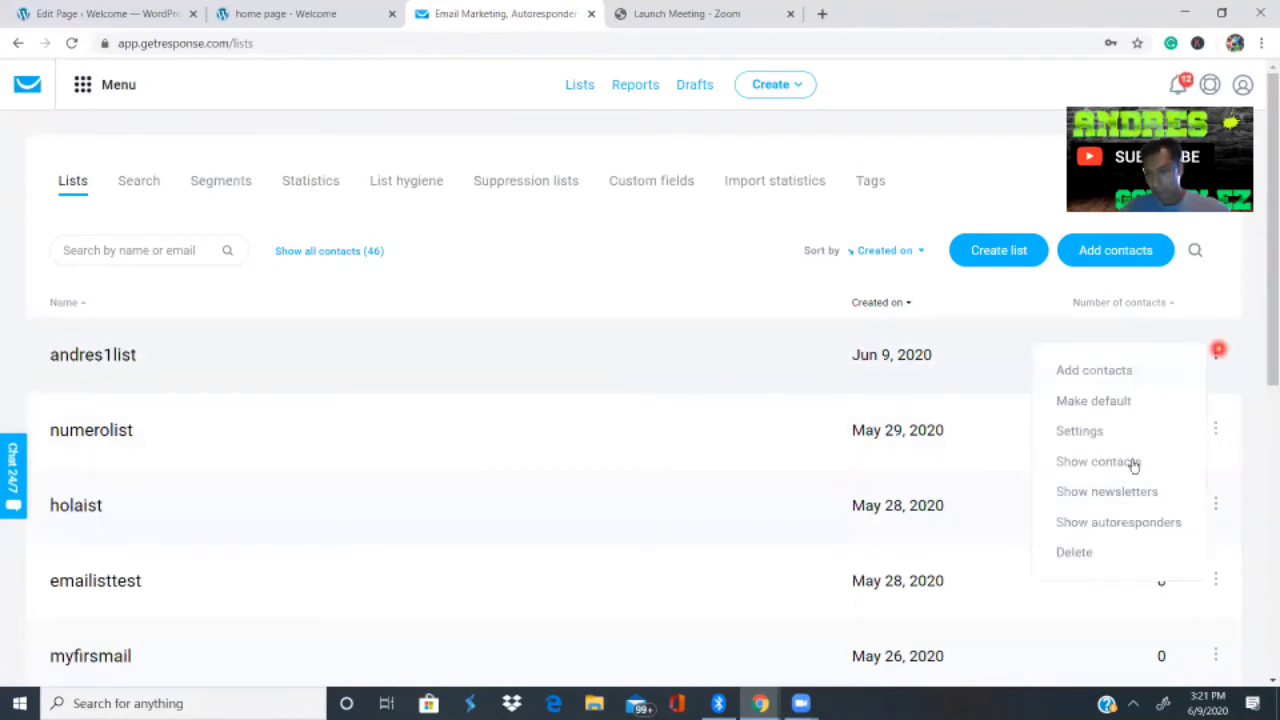
left_click(1082, 433)
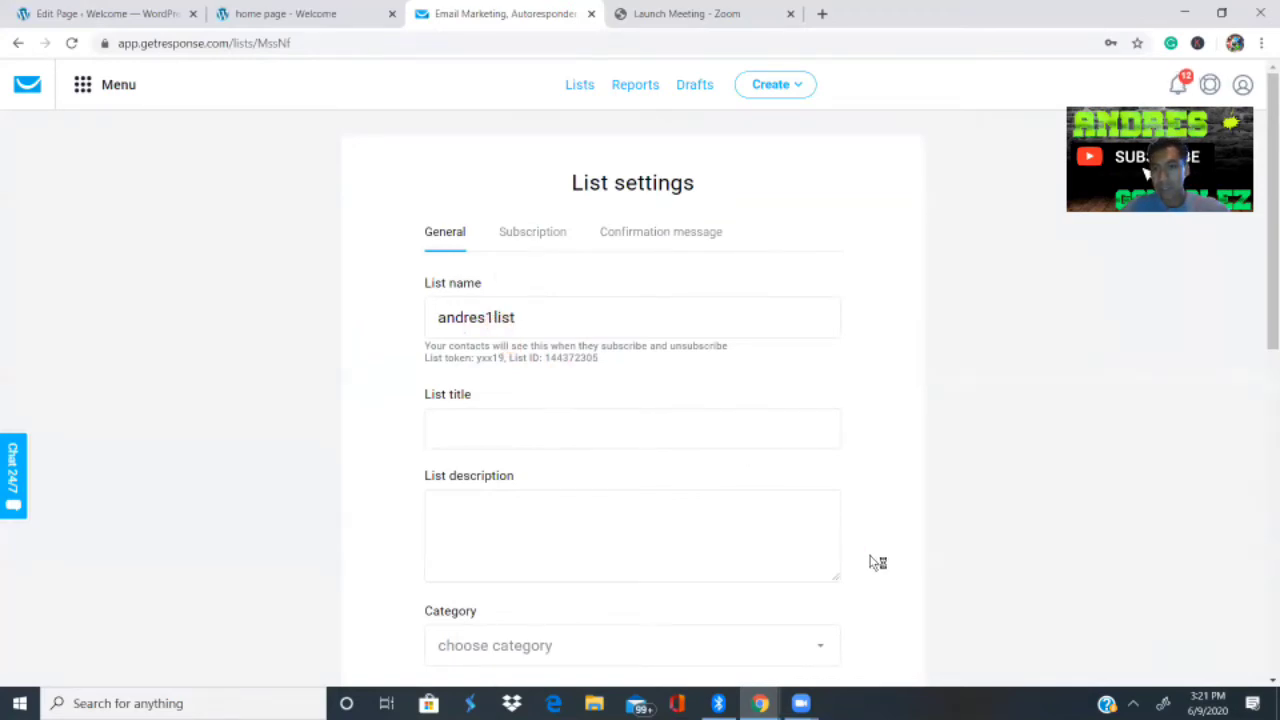
- Mark the list token and list ID below the list name with arrows and draw a frame around the list token
left_click(487, 318)
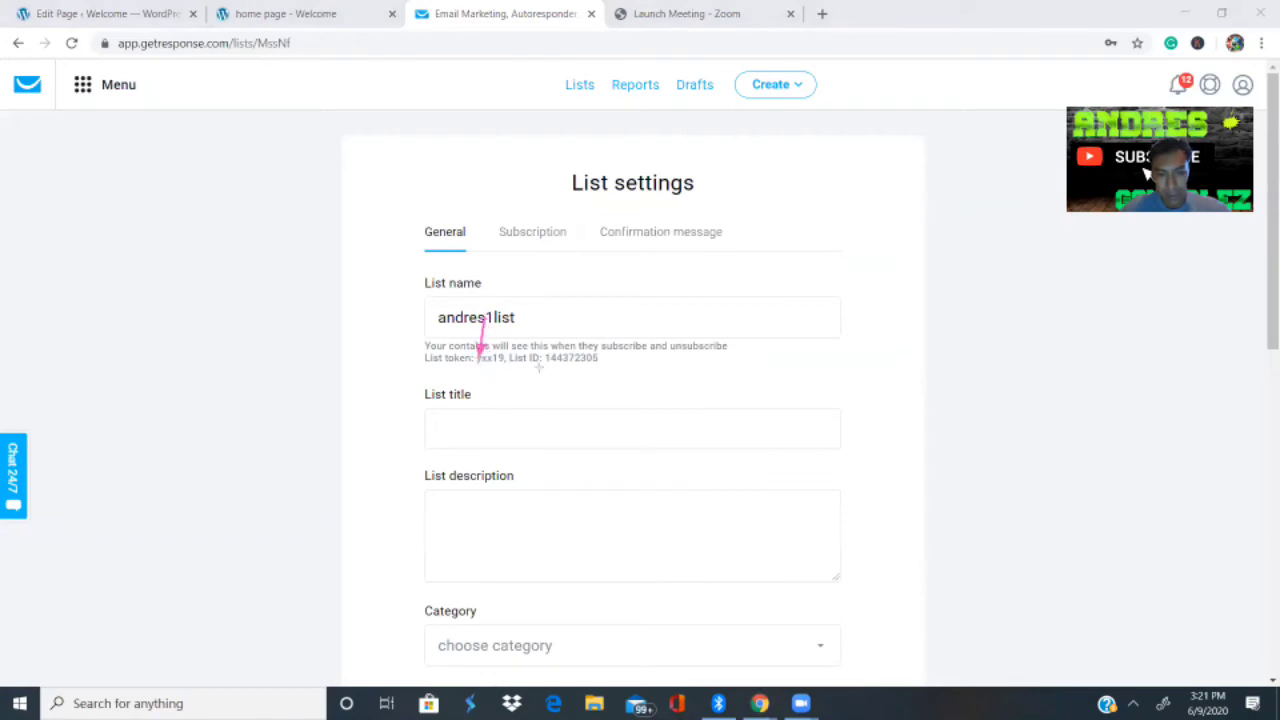
left_click_drag(563, 303, 578, 360)
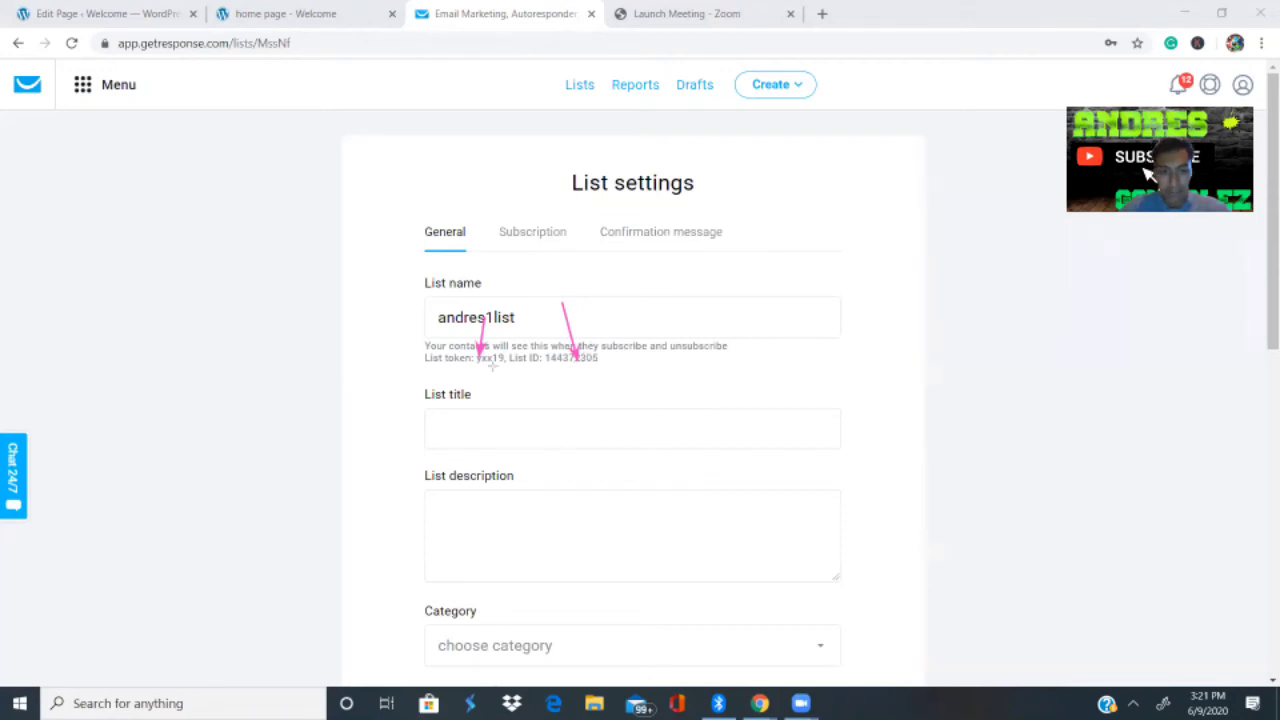
mouse_move(504, 346)
left_mouse_down()
mouse_move(468, 378)
mouse_move(422, 370)
left_mouse_up()
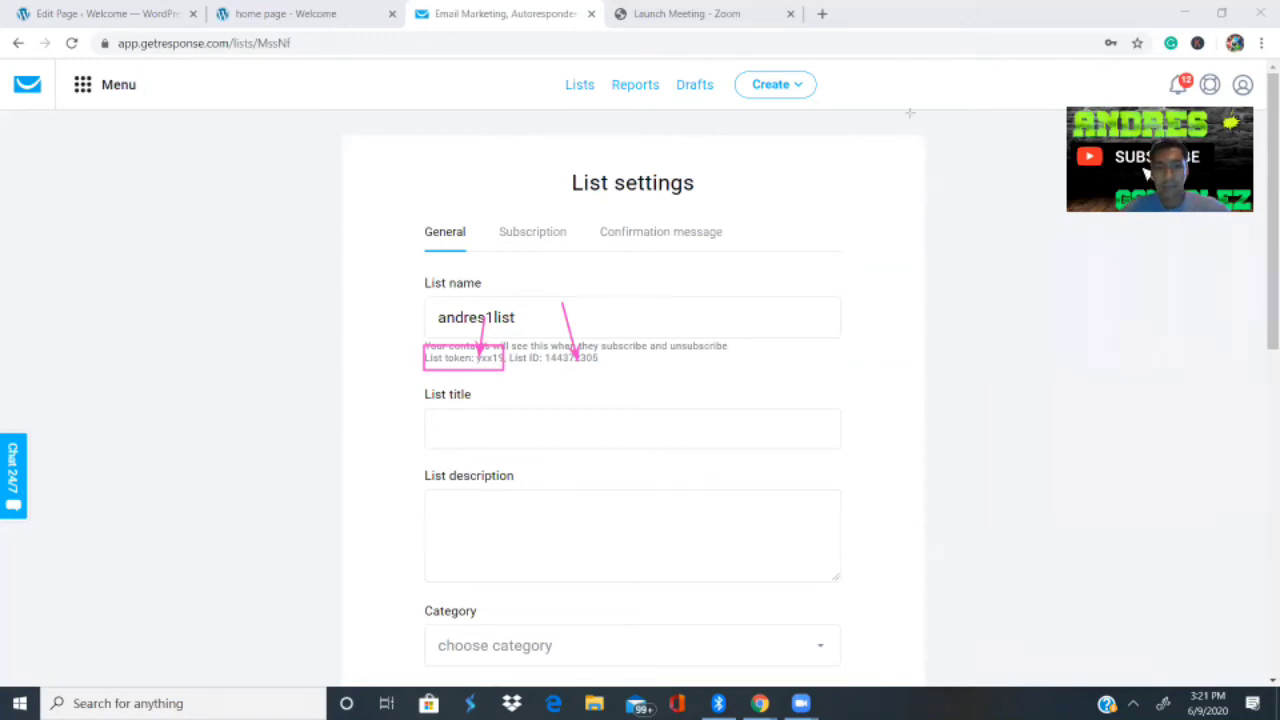
- Return to the Modern Banner settings in WordPress and review the List Token/ID field and the Newsletter and General options
left_click(250, 13)
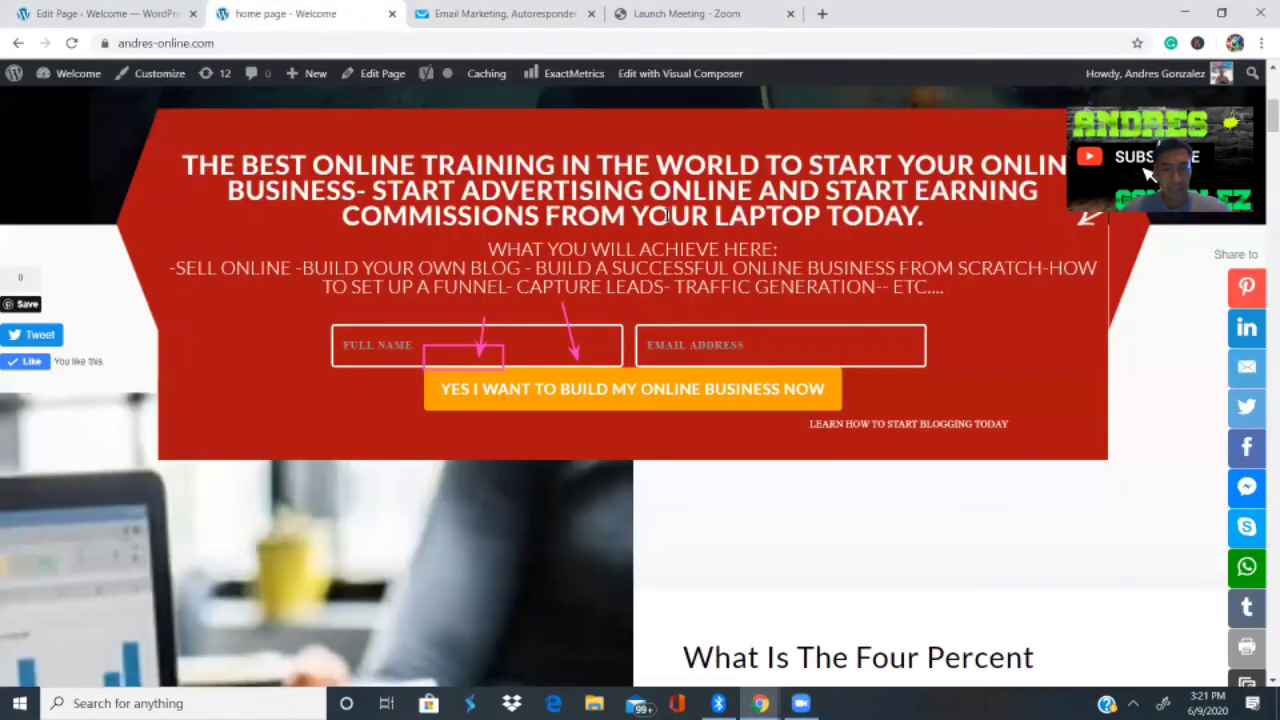
left_click(88, 15)
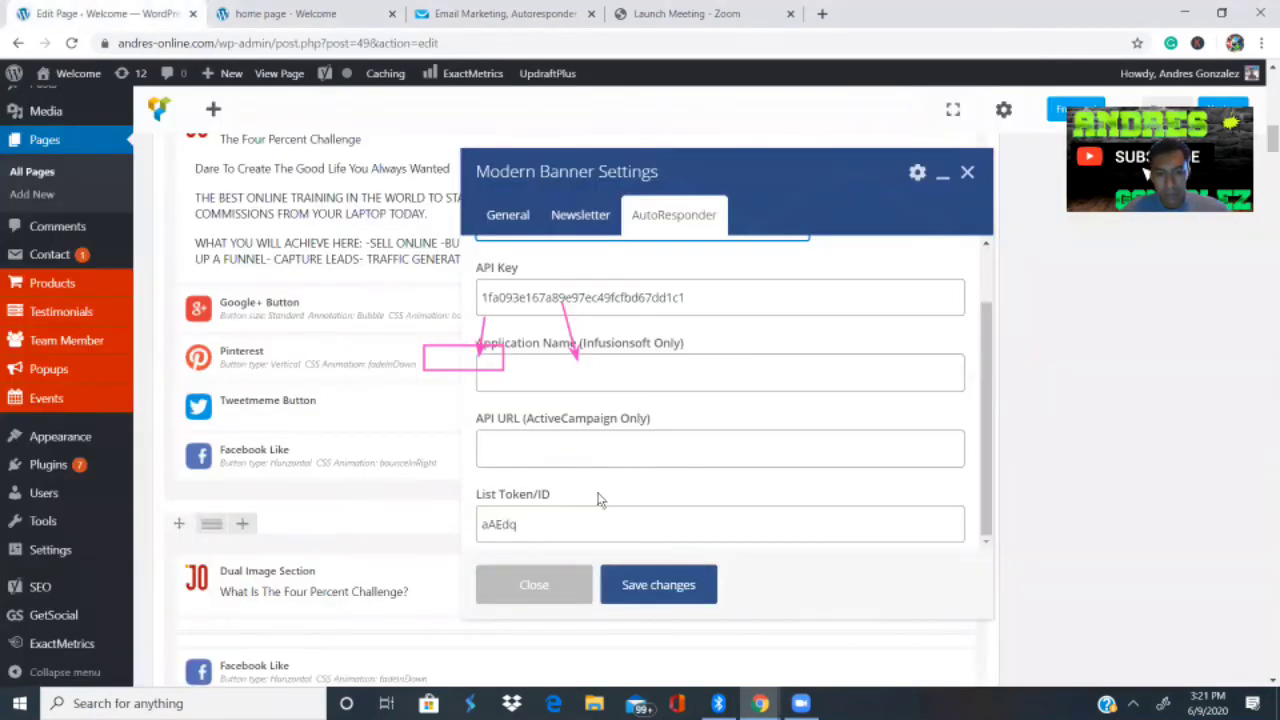
left_click(541, 511)
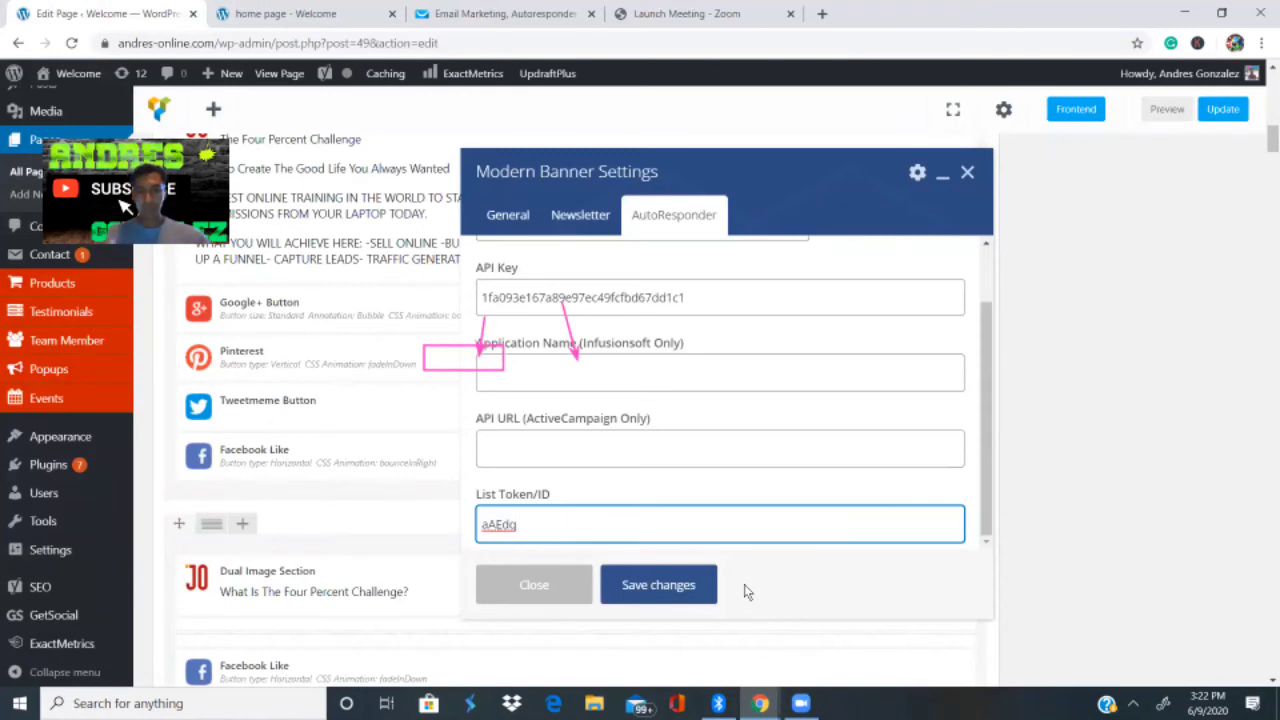
left_click(581, 214)
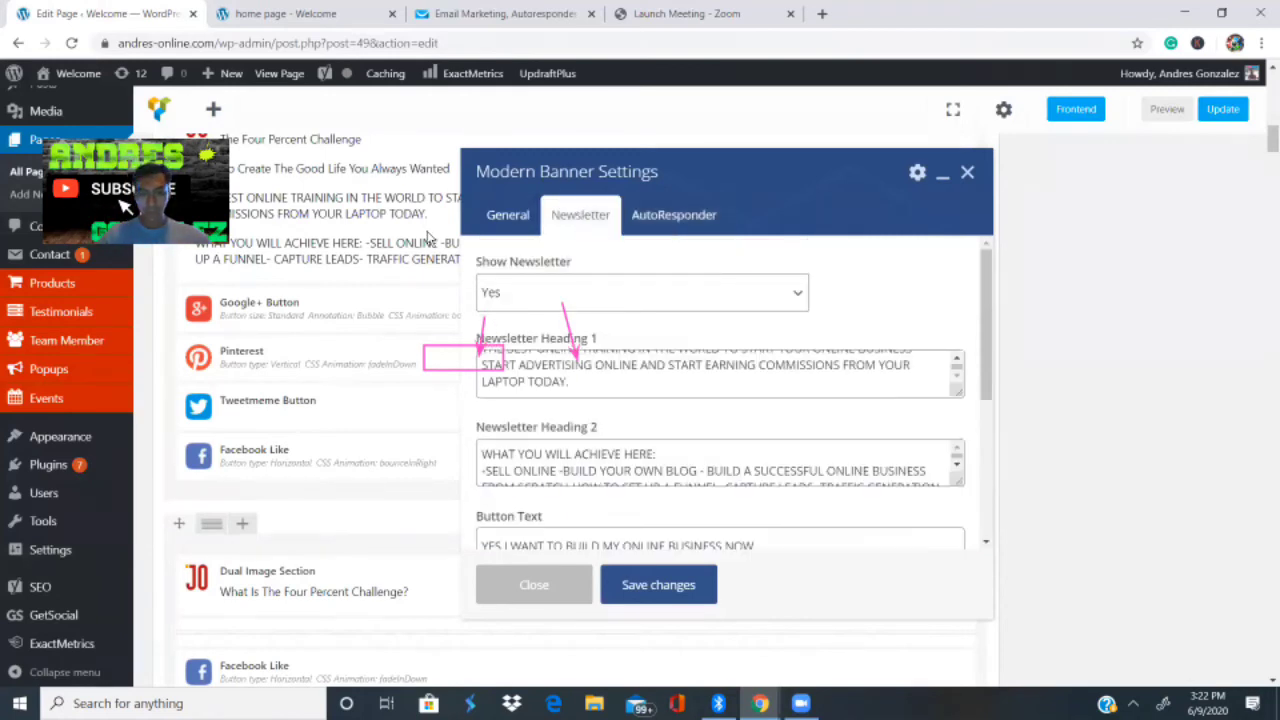
left_click(496, 214)
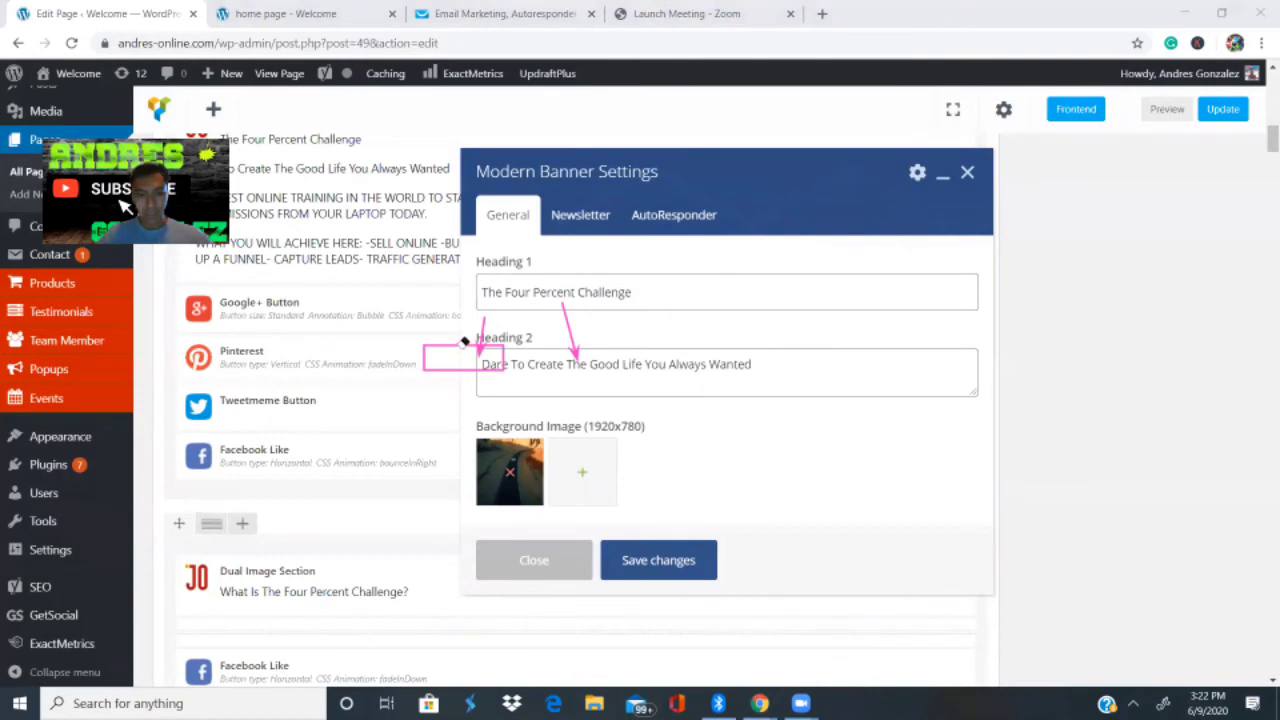
- Erase the frame and both arrows drawn over the screen
key("ctrl+z")
key("ctrl+z")
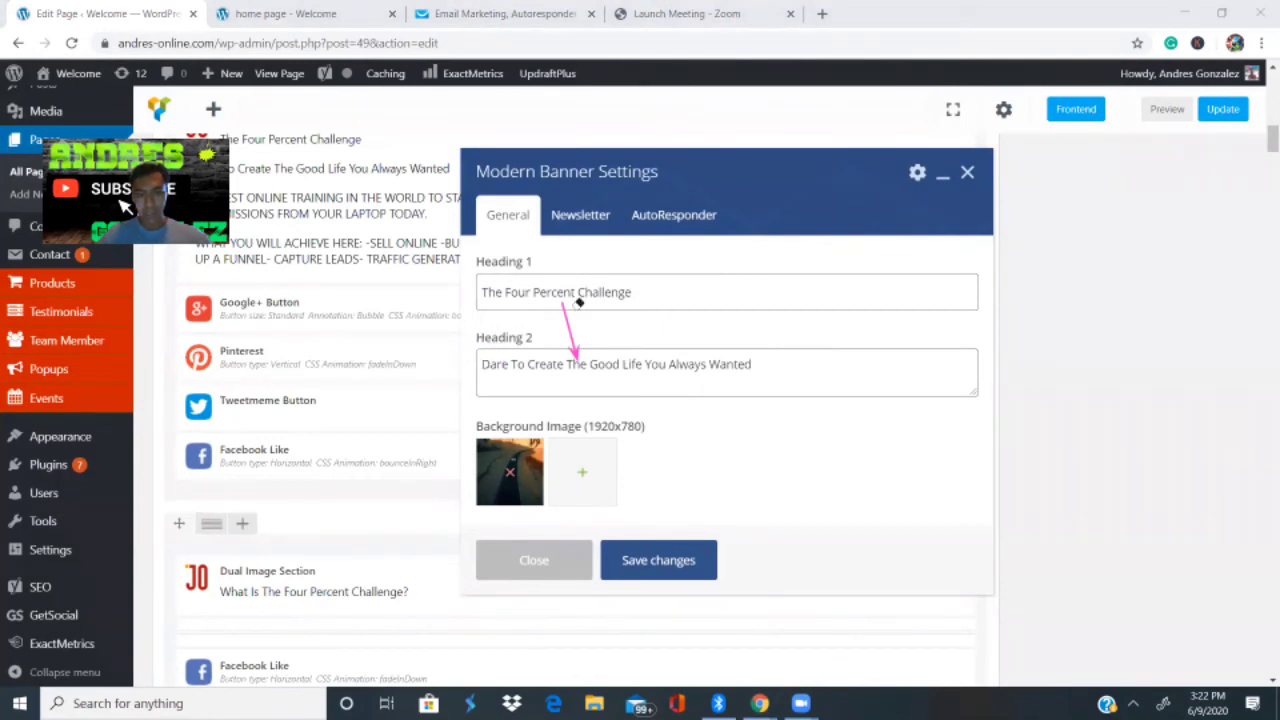
key("ctrl+z")
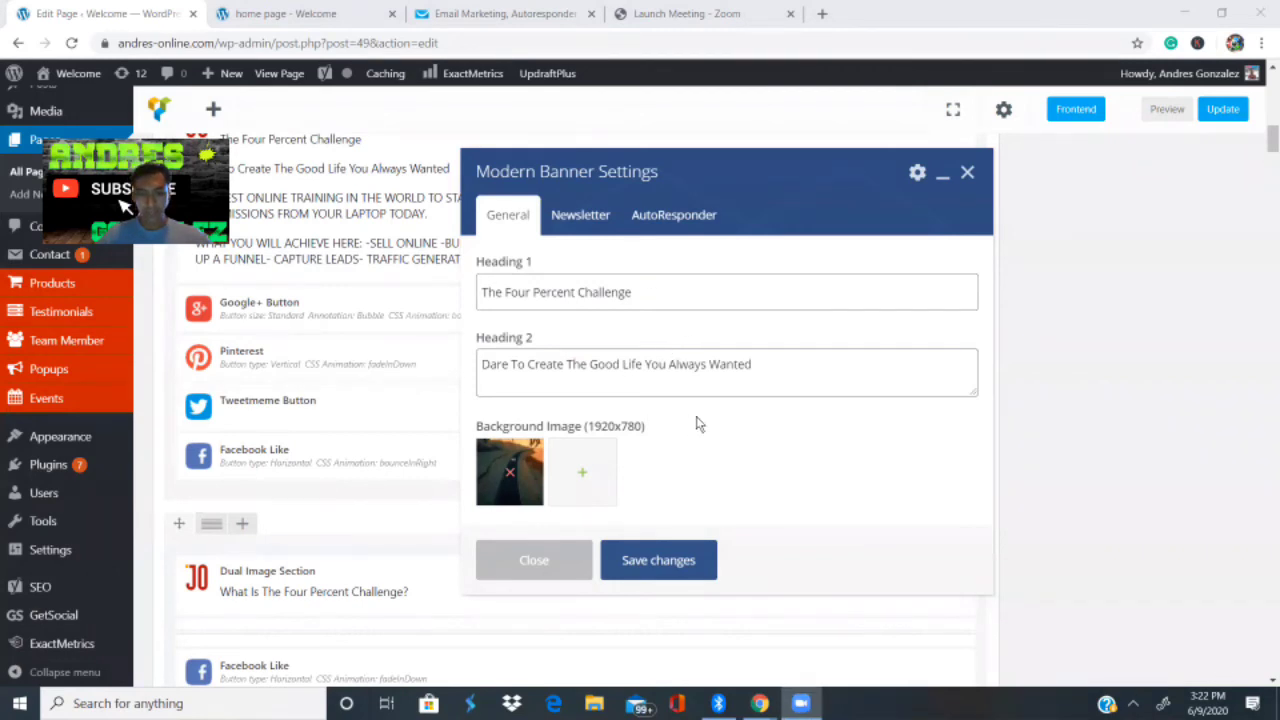
- Check the API Key and List Token/ID fields in the Modern Banner's AutoResponder settings
left_click(686, 221)
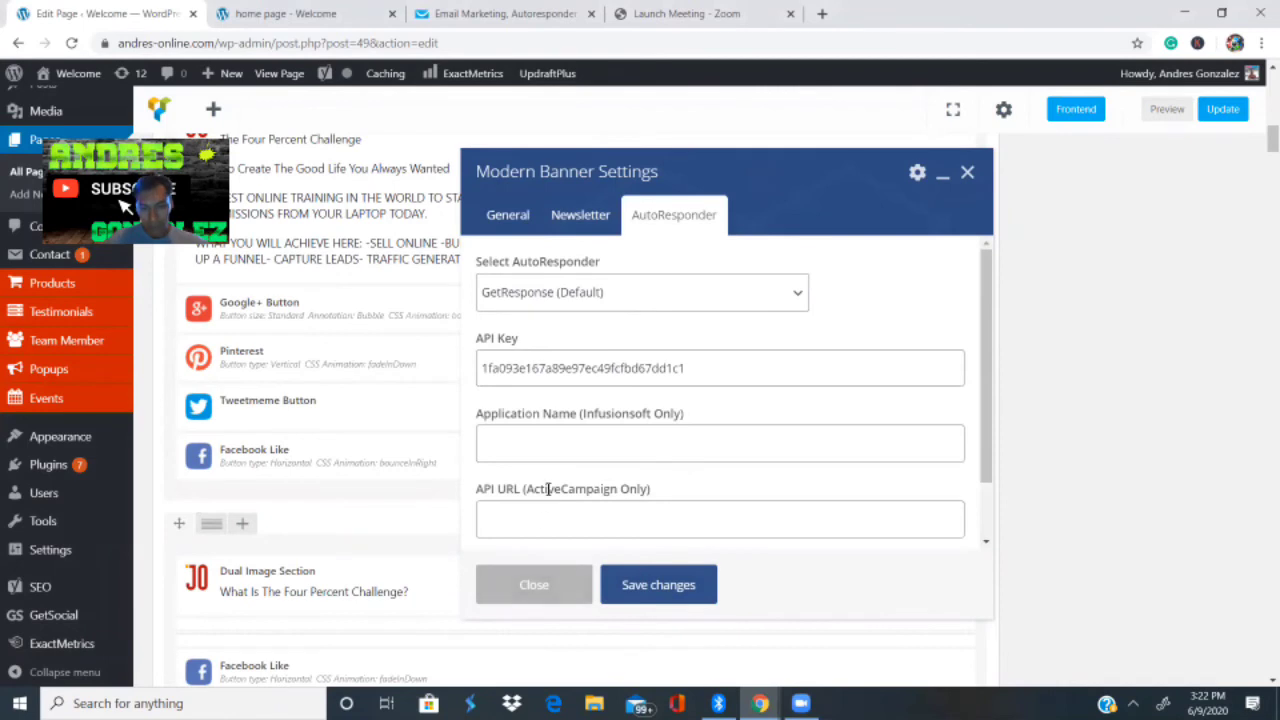
scroll(569, 418, "down", 1)
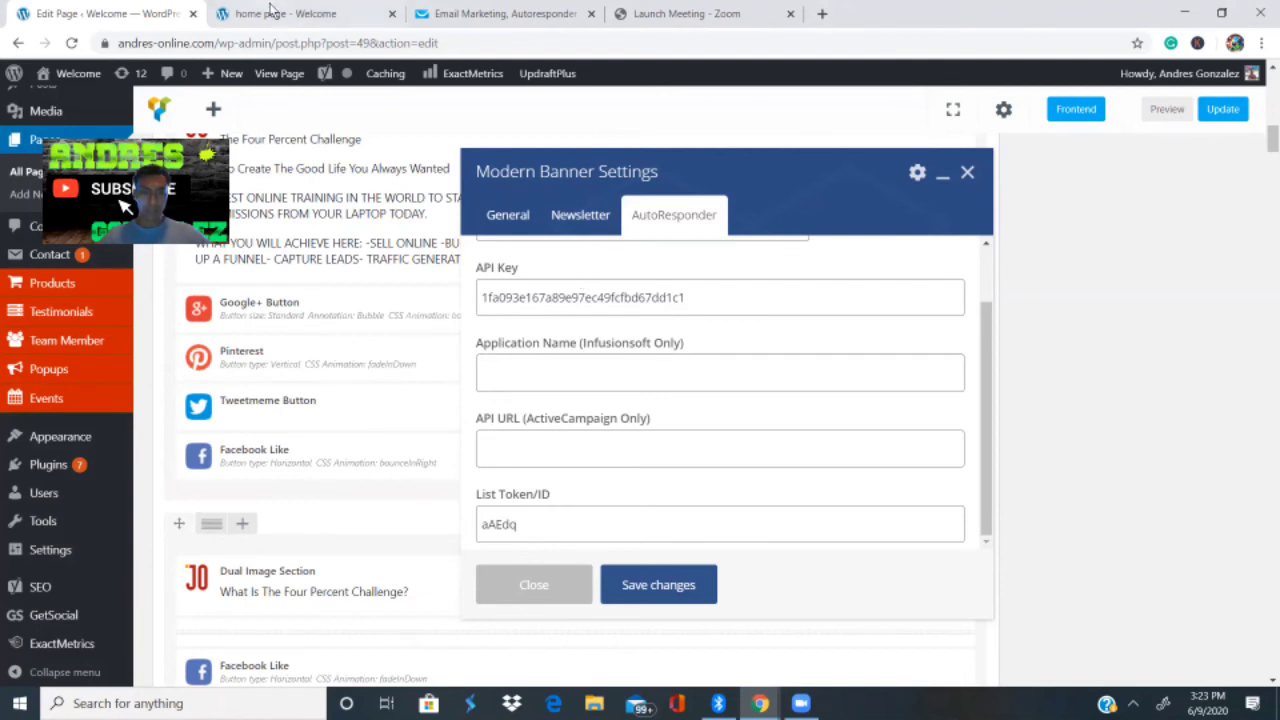
- Switch to GetResponse, return from the list settings to the Lists overview, and check the newest list and its available actions
left_click(490, 13)
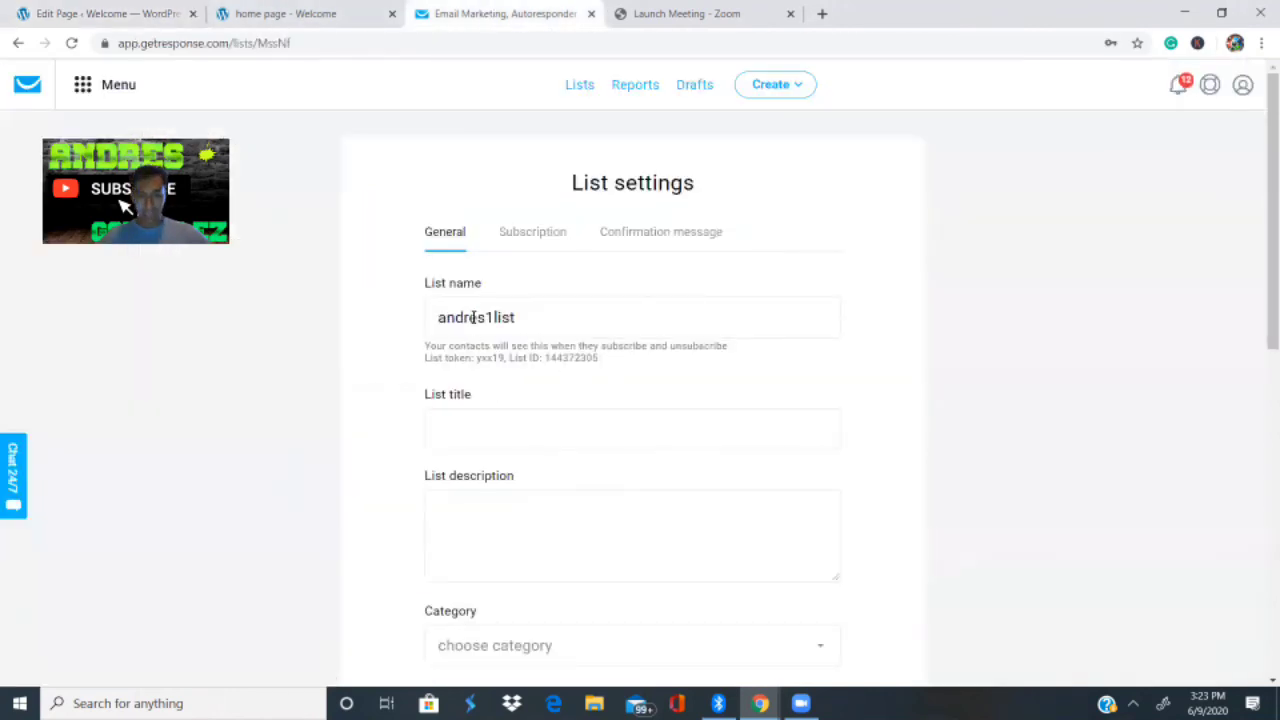
left_click(686, 18)
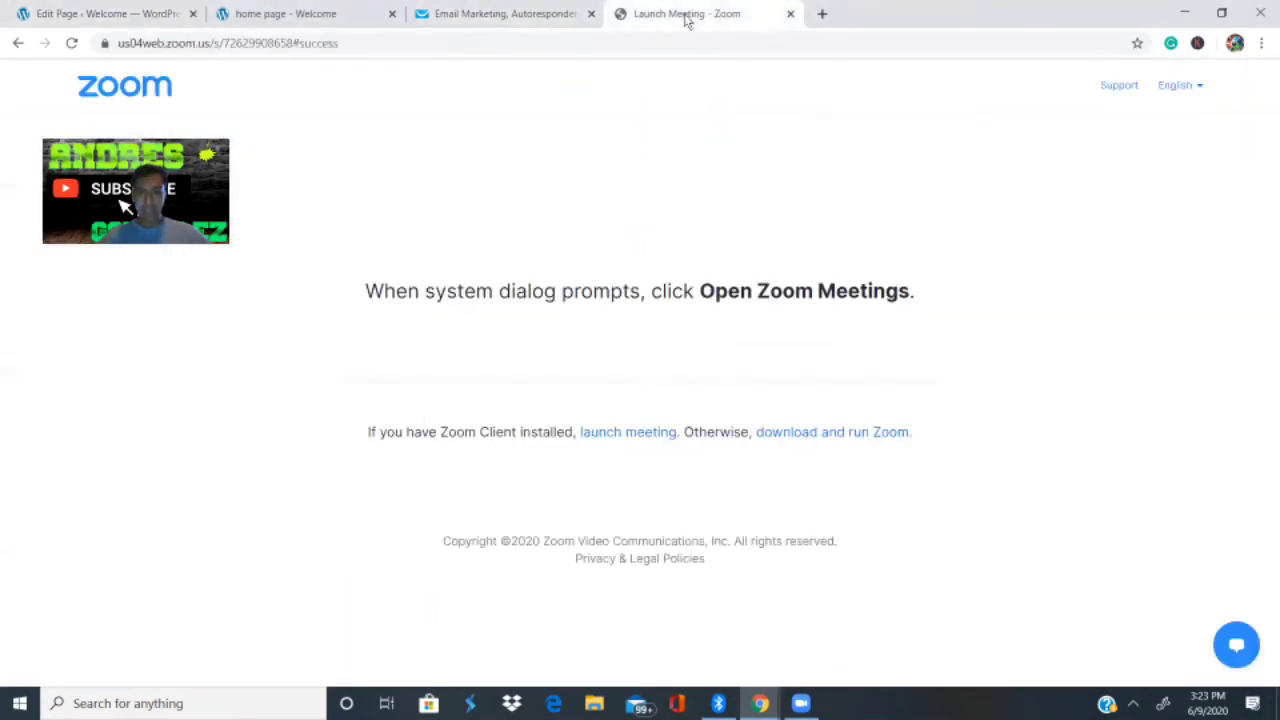
left_click(554, 16)
left_click(576, 90)
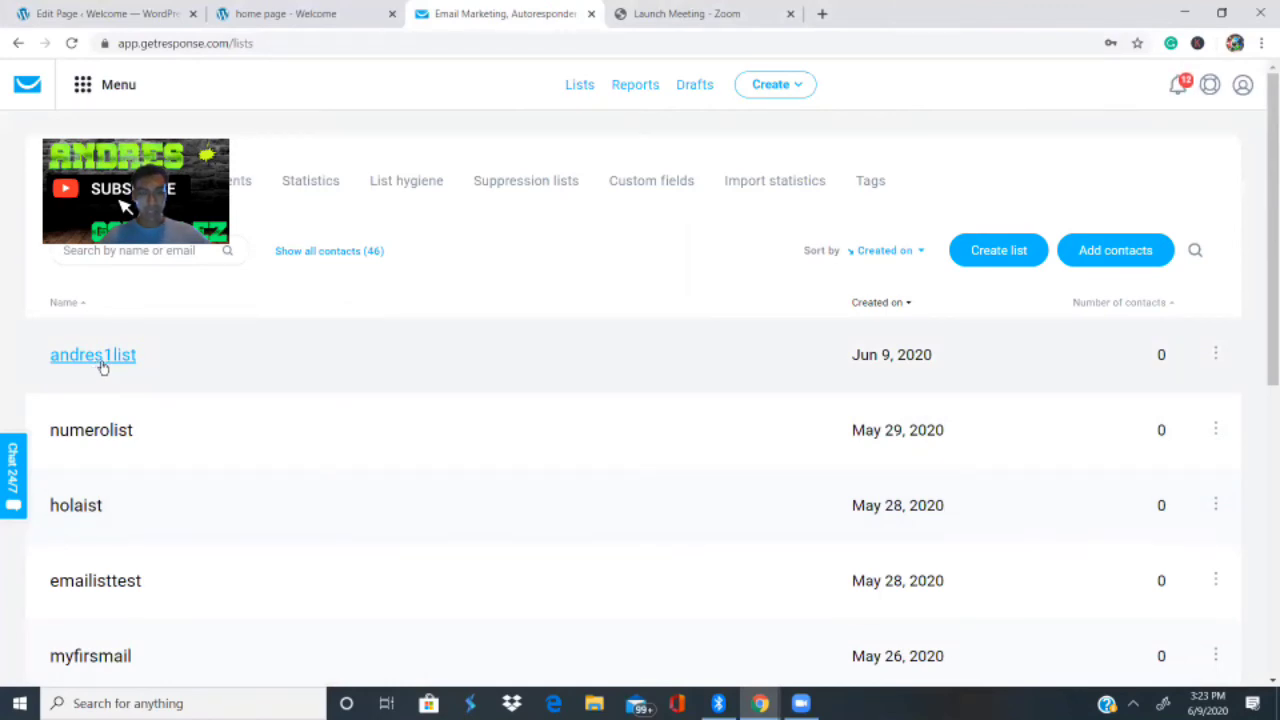
left_click(1216, 354)
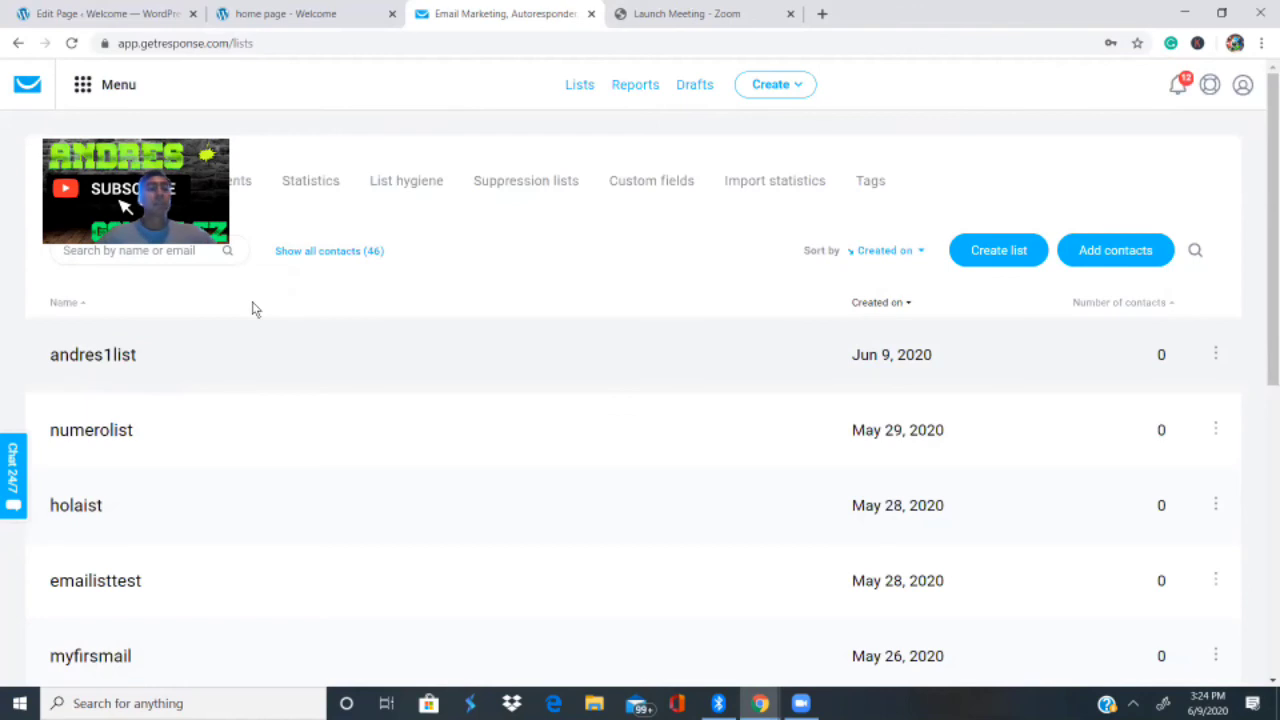
- Return to the WordPress page editor and close the Modern Banner settings
left_click(68, 14)
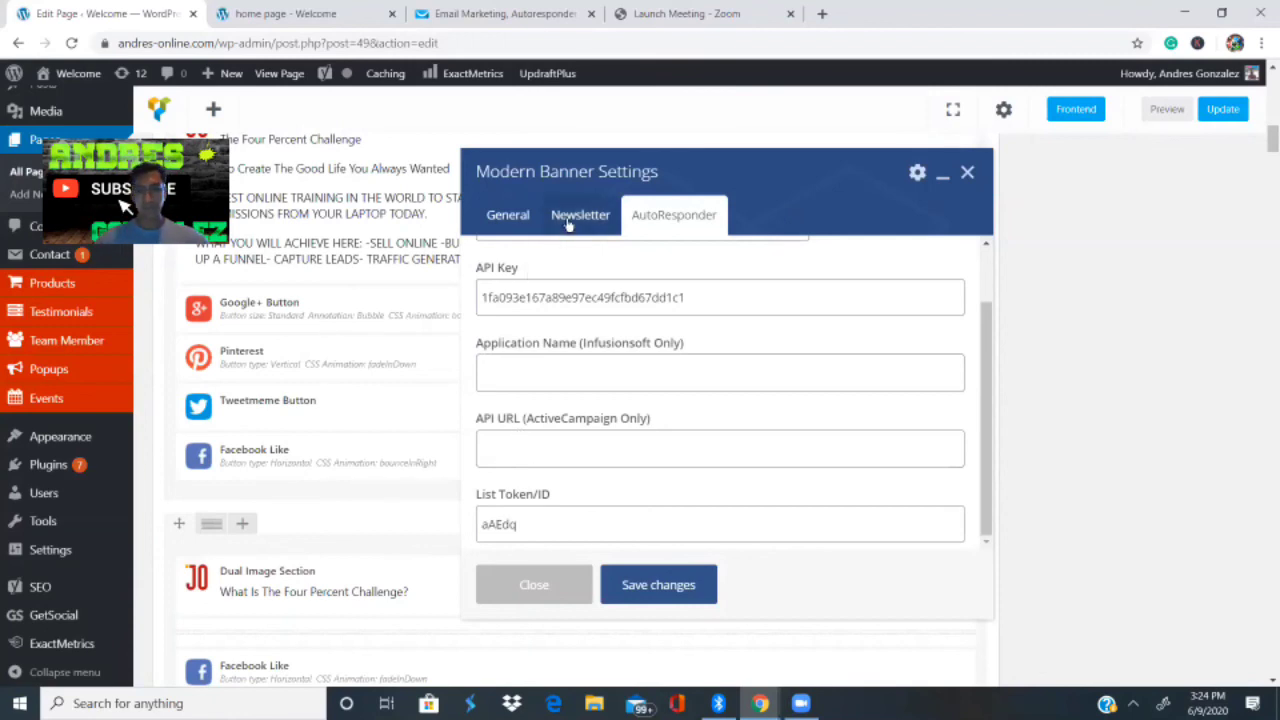
left_click(967, 174)
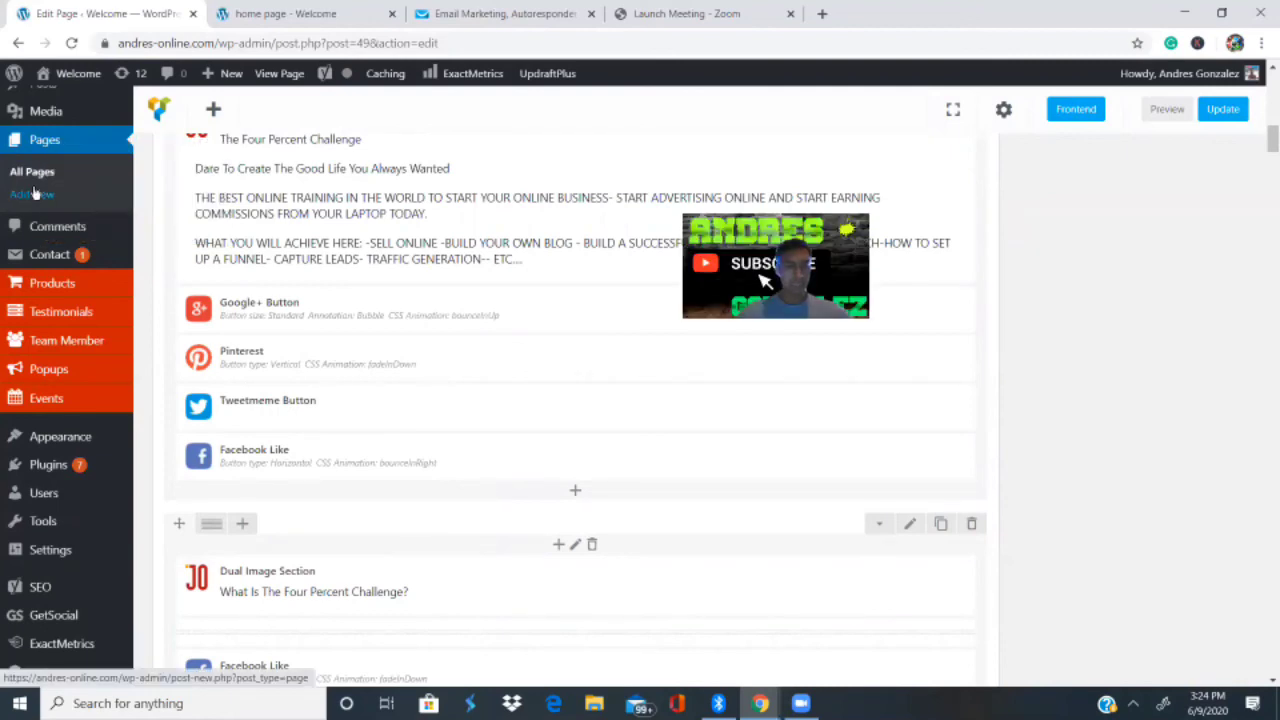
mouse_move(82, 350)
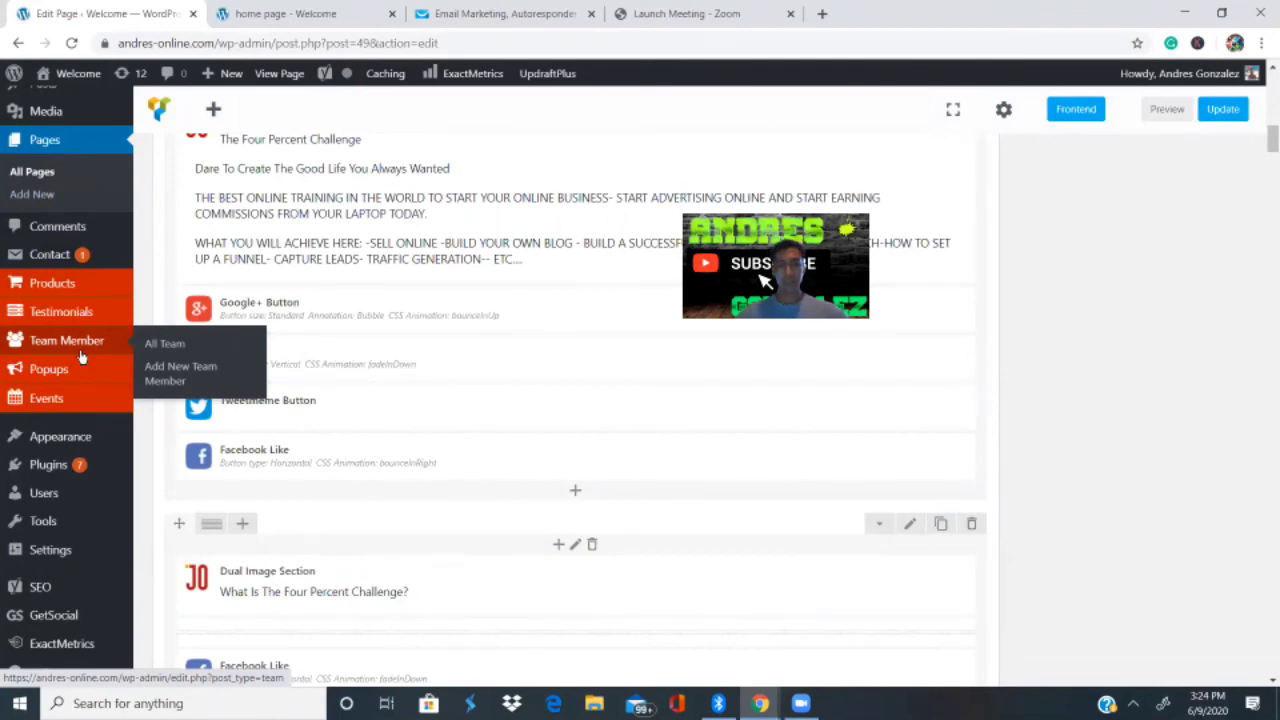
- View the opt-in banner and header on the live home page, and look through the site's About Me page
left_click(320, 12)
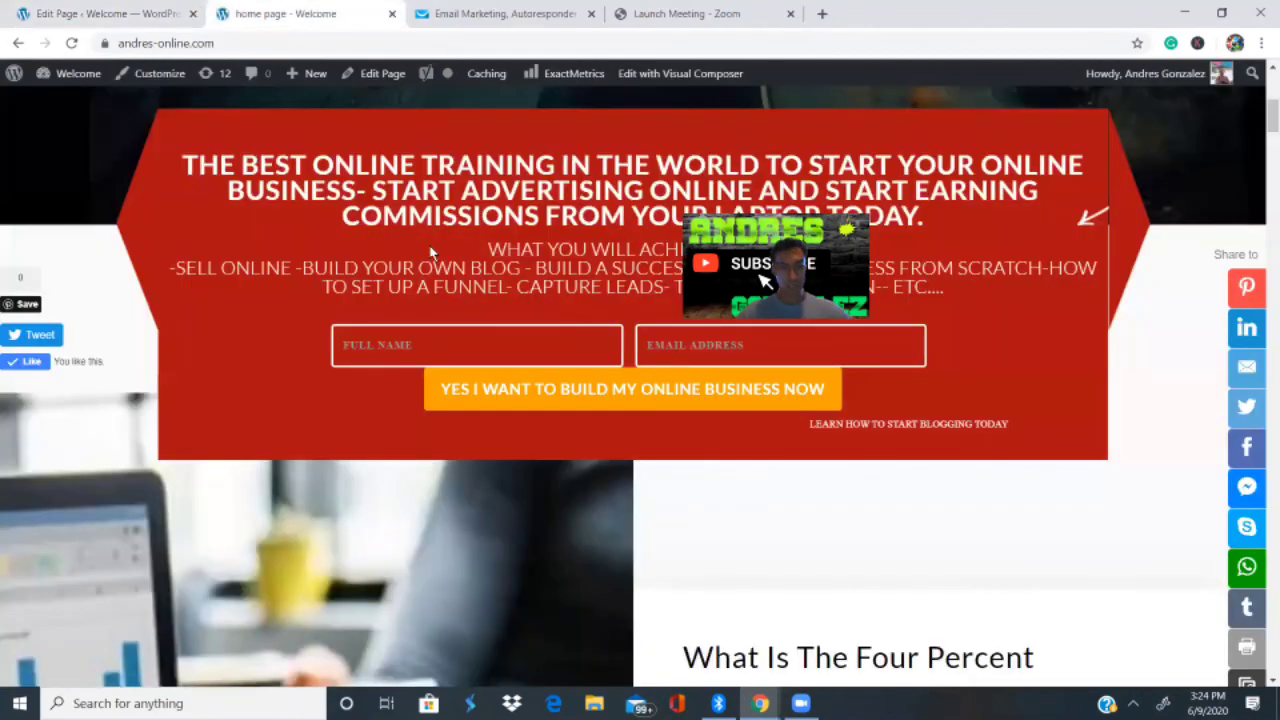
scroll(430, 220, "up", 5)
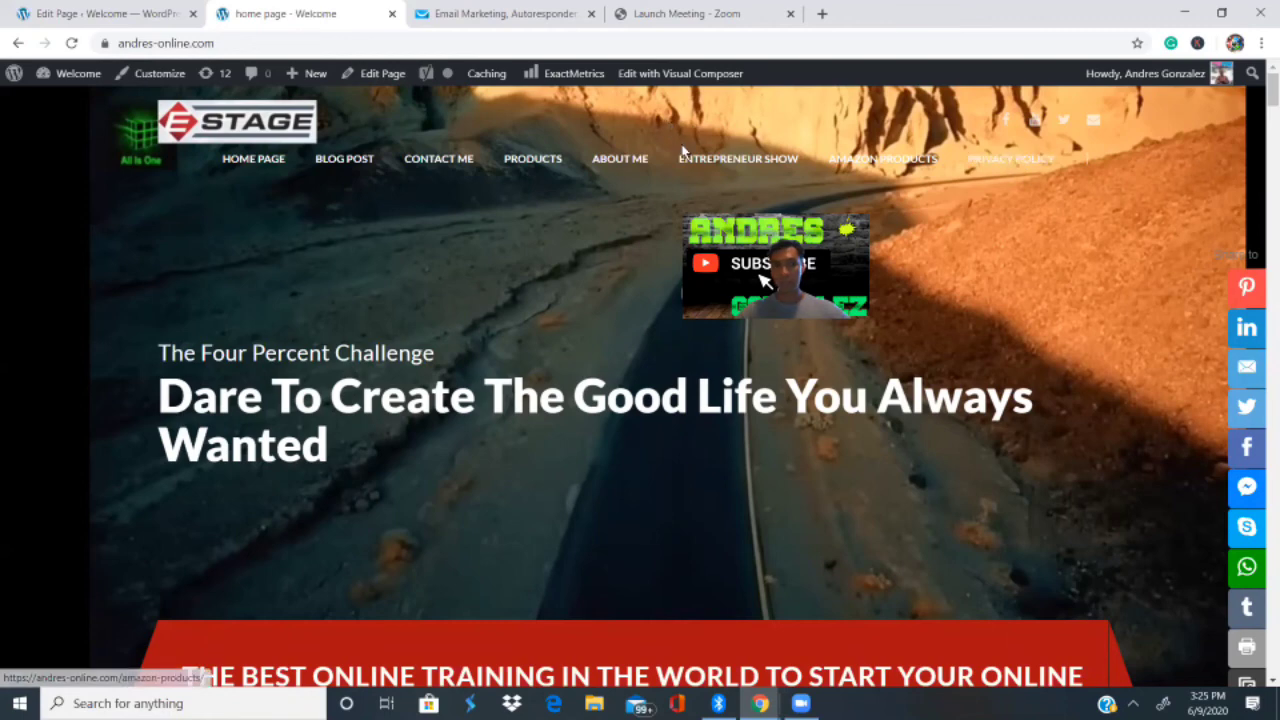
left_click(596, 164)
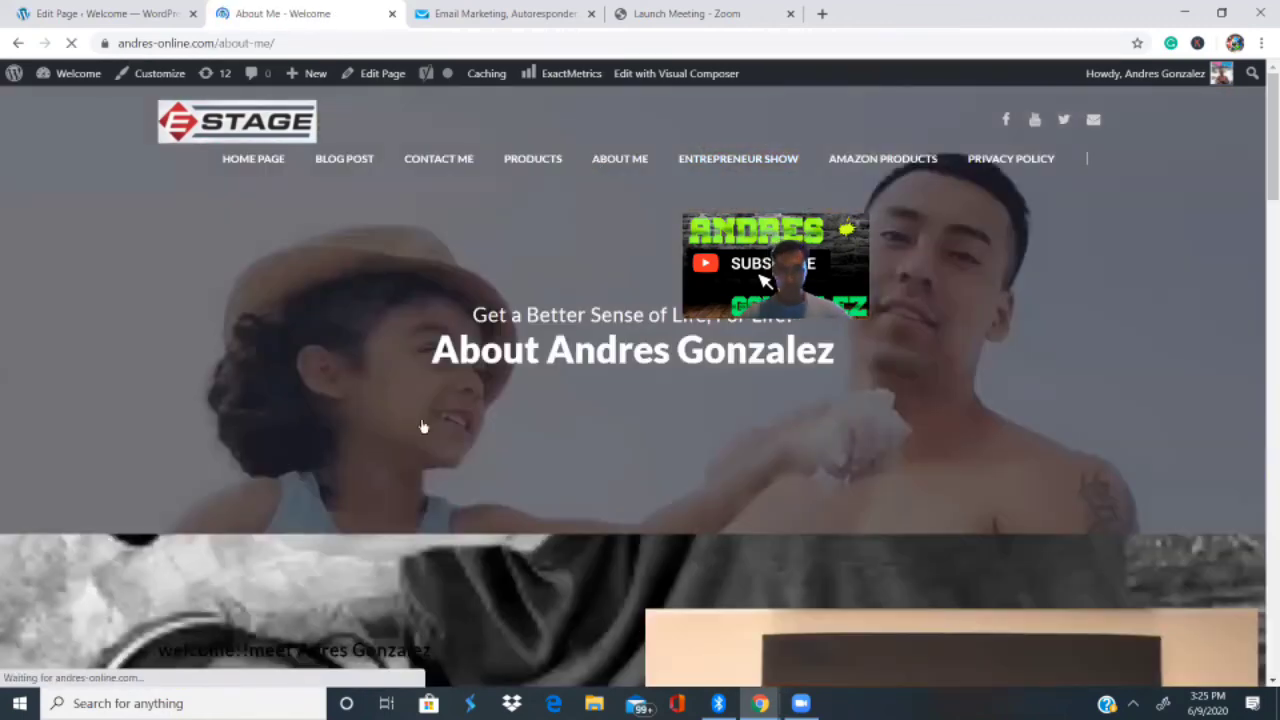
scroll(583, 452, "down", 10)
scroll(584, 454, "up", 4)
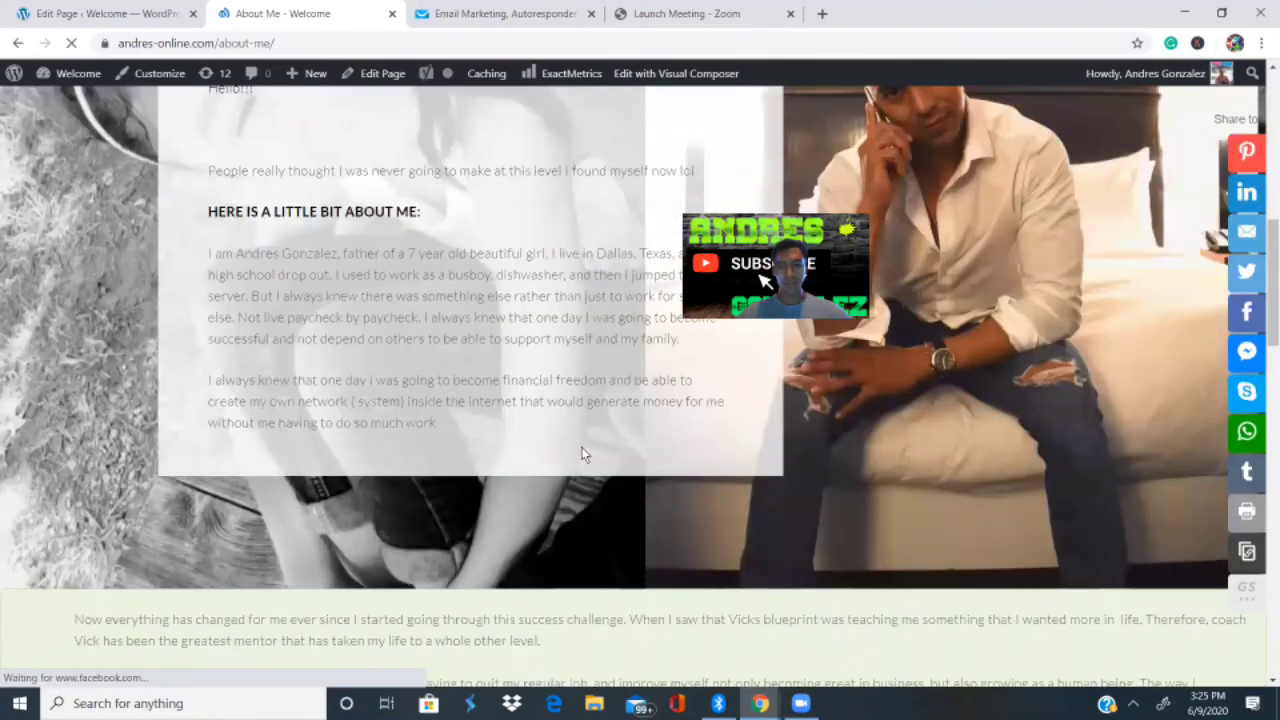
scroll(583, 454, "up", 6)
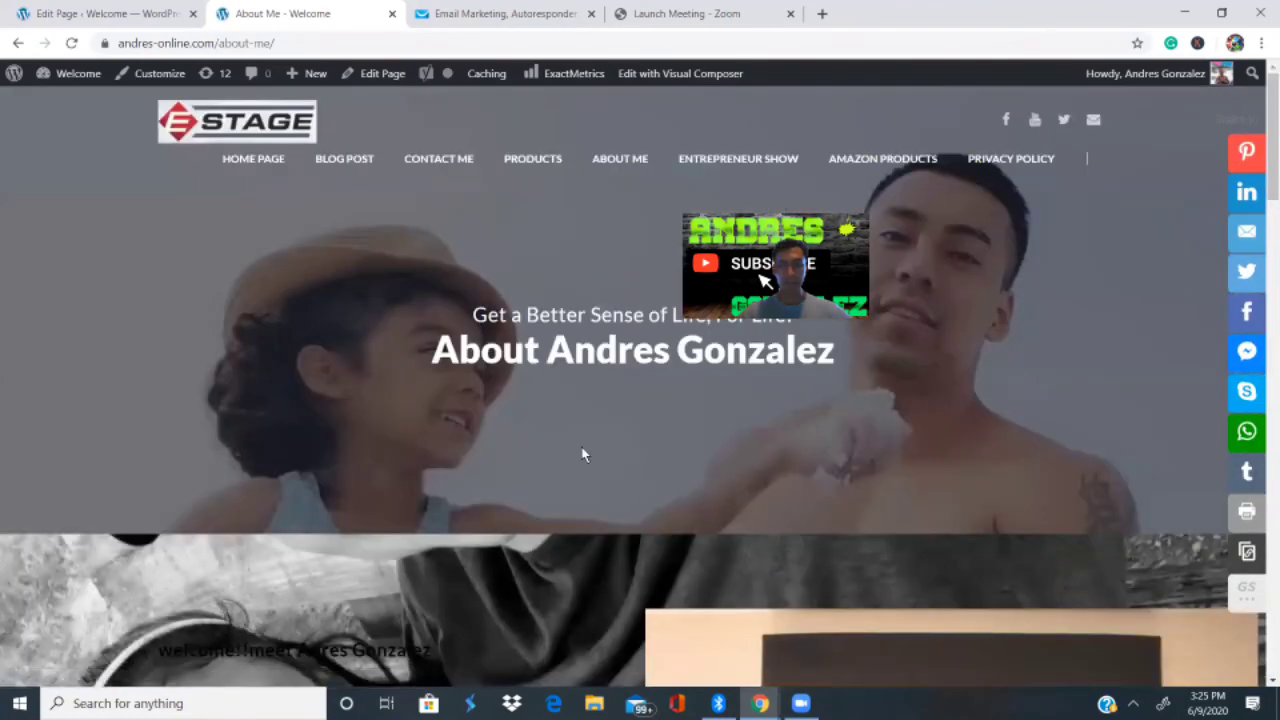